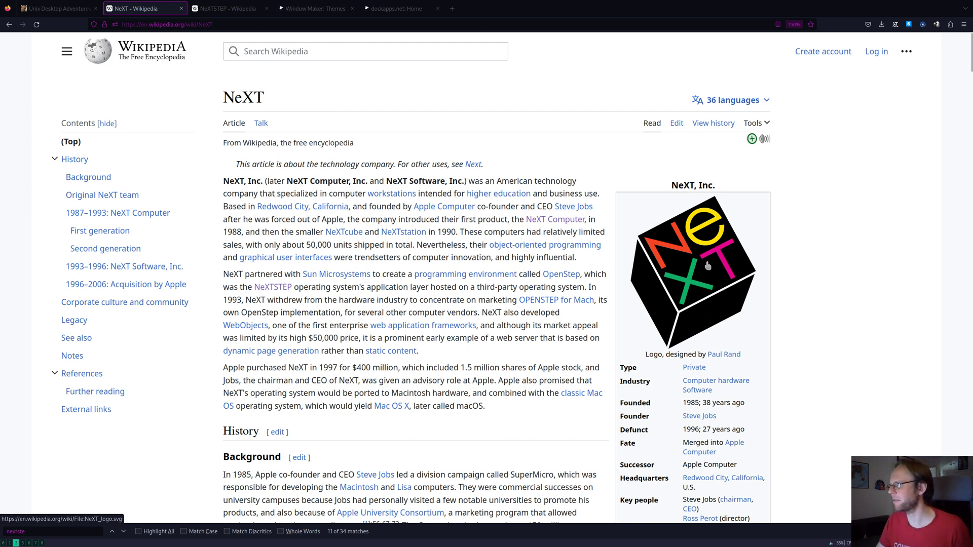
View the NeXTSTEP article, then return to the Unix Desktop Adventures Window Manager slide.
mouse_move(704, 420)
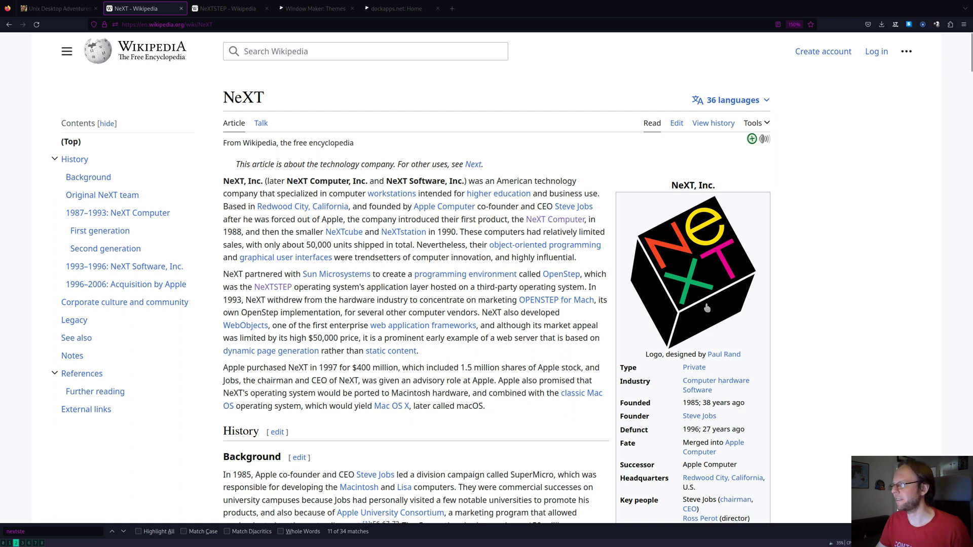
left_click(216, 13)
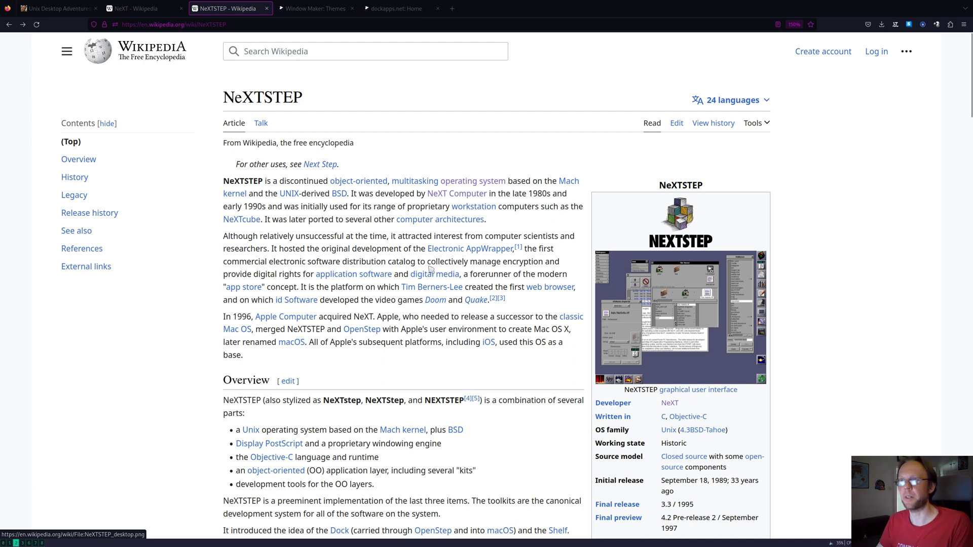
left_click(48, 9)
Advance the slides past the NeXTSTEP desktop, install and applets slides to the apt-cache search command.
key("ctrl+0")
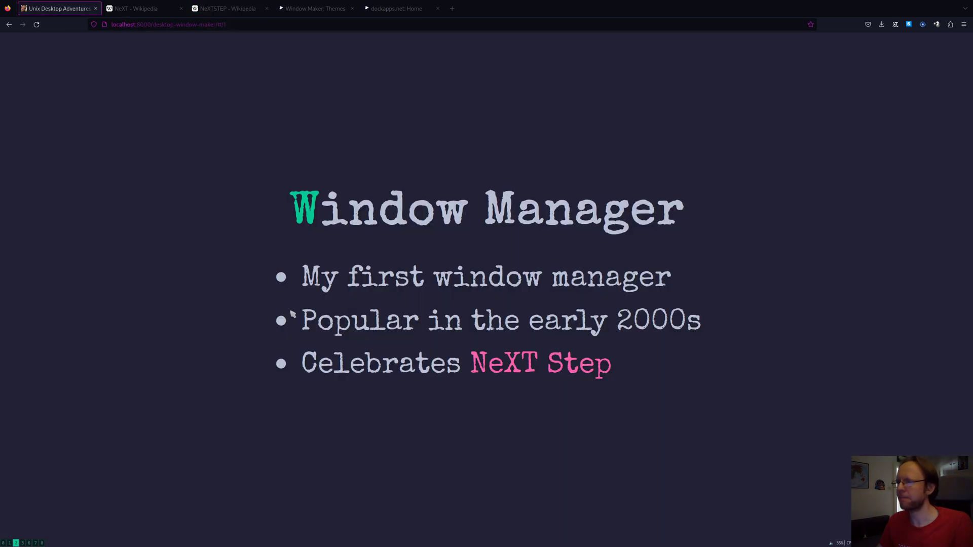
key("Right")
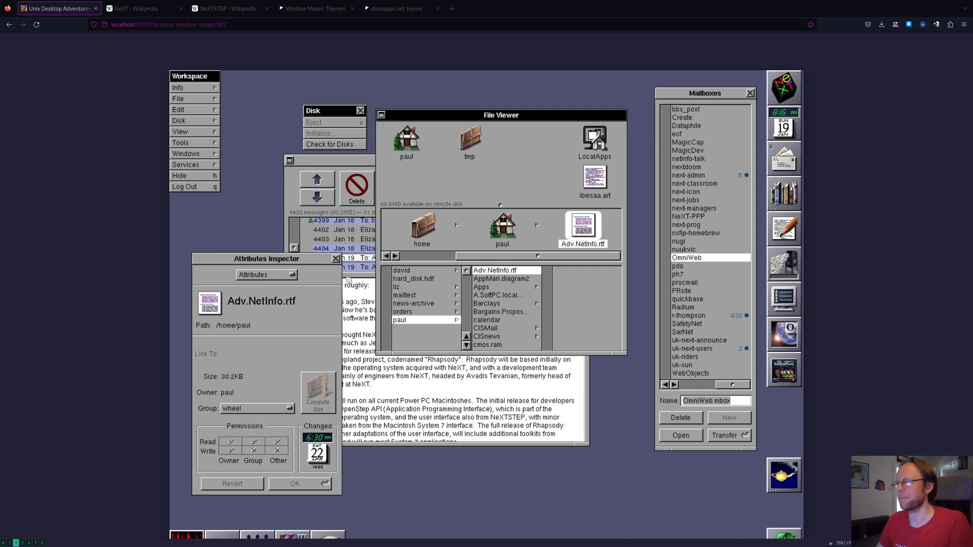
key("Right")
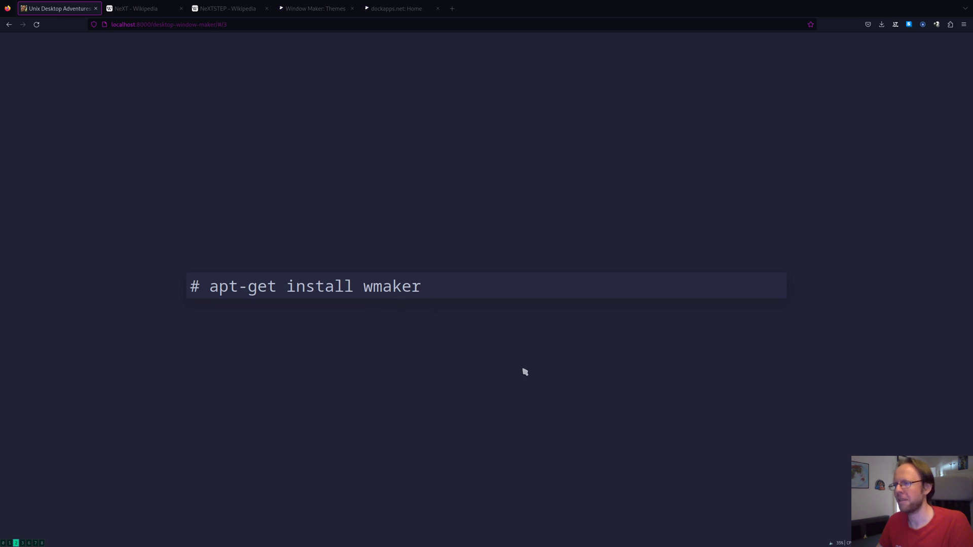
key("Right")
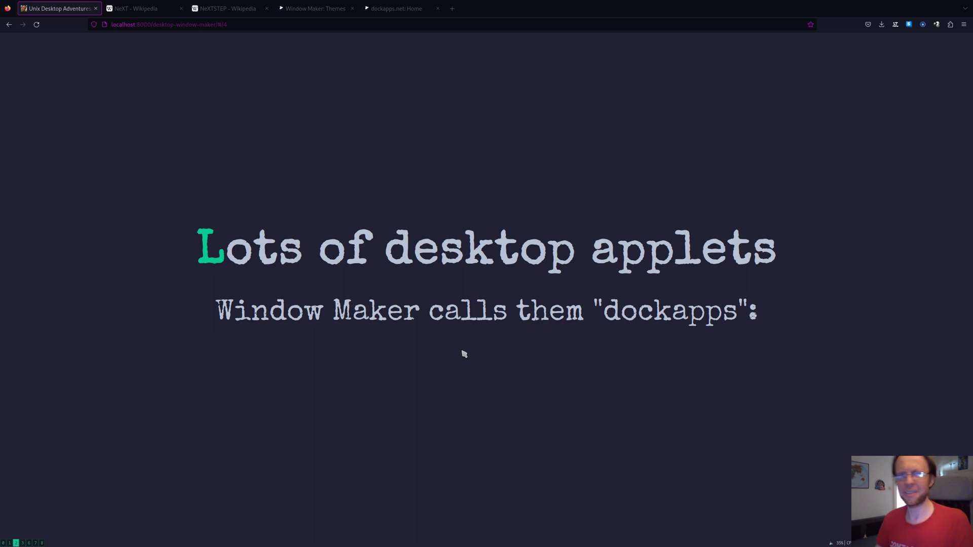
key("Right")
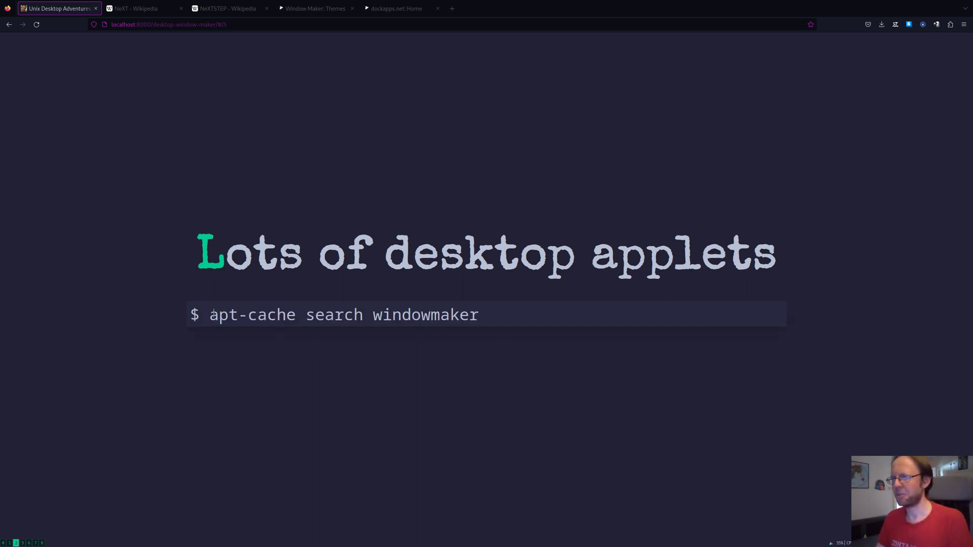
Highlight the apt-cache search command, then advance to the Files in ~/GNUstep and tree listing slides.
left_click_drag(213, 314, 465, 313)
left_click(466, 313)
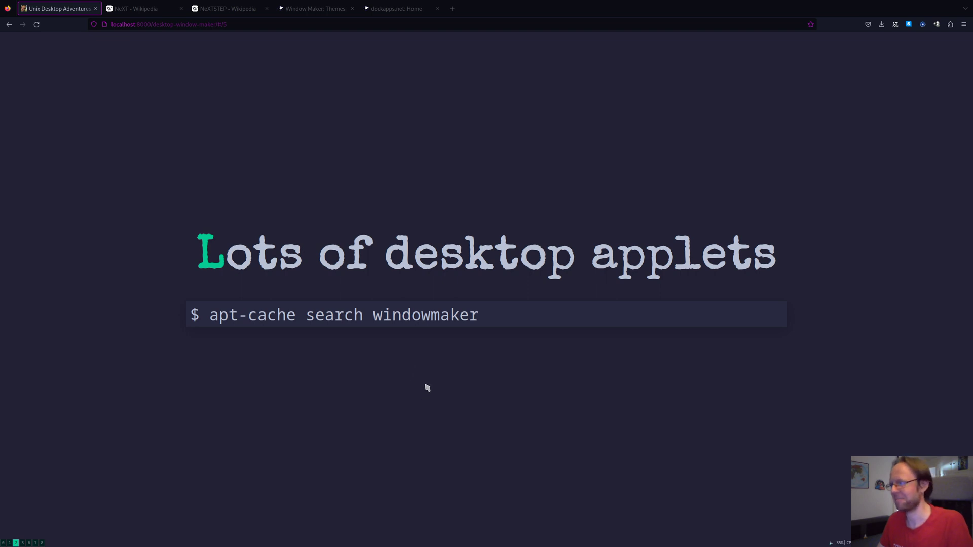
key("Right")
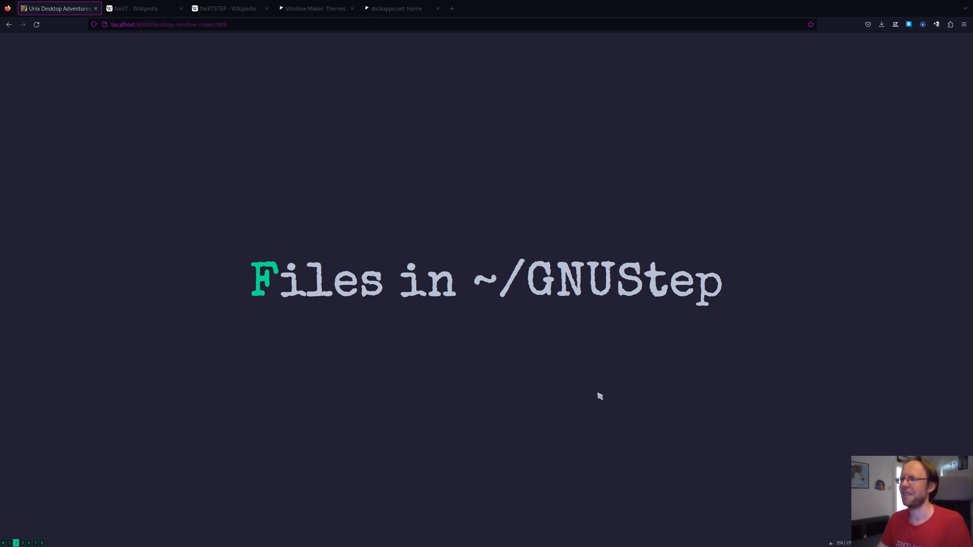
key("Right")
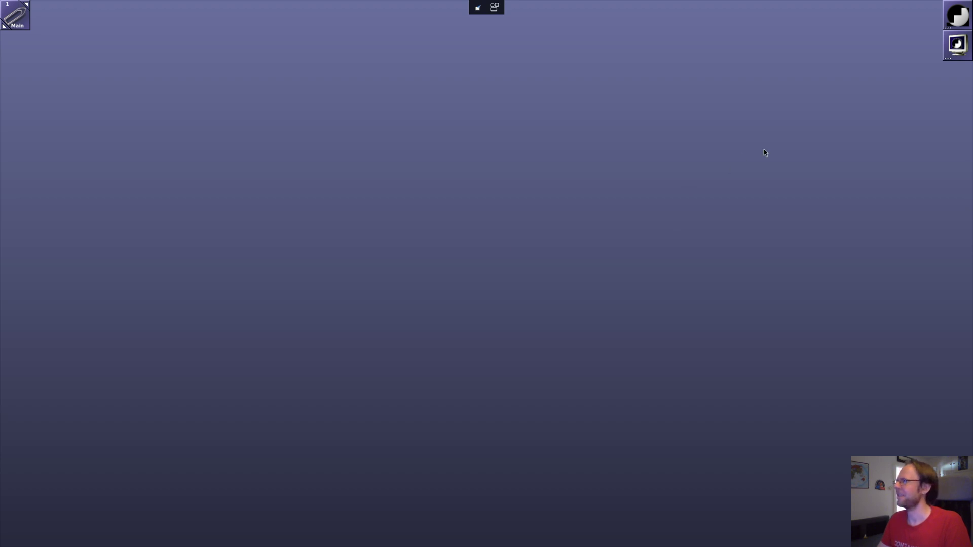
Open a terminal from the dock, nudge it up-left, and run xpenguins& in it.
double_click(957, 49)
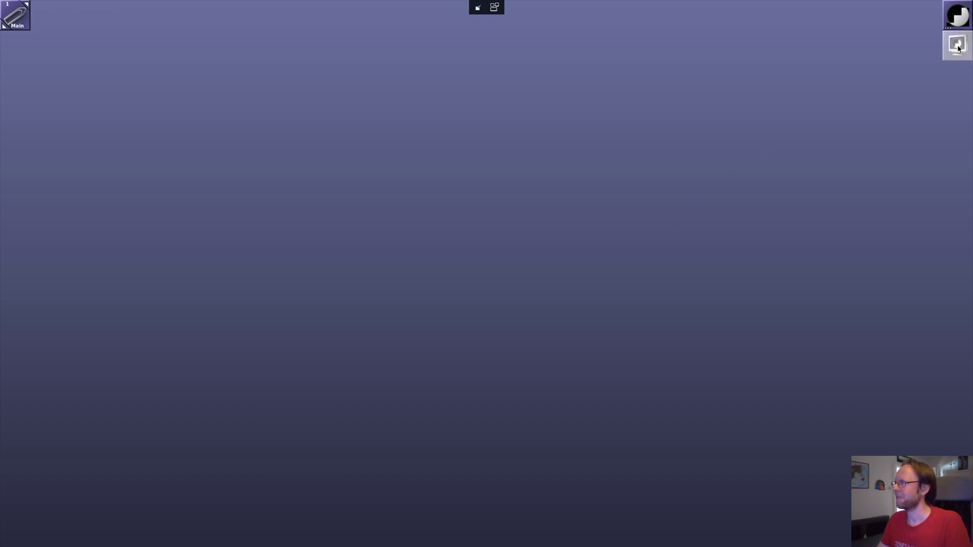
left_click_drag(543, 122, 515, 107)
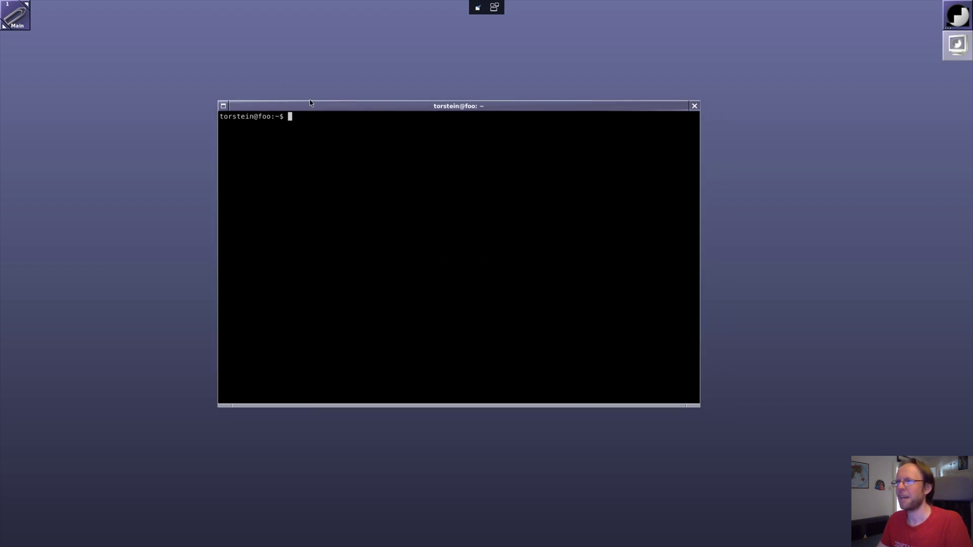
key("Return")
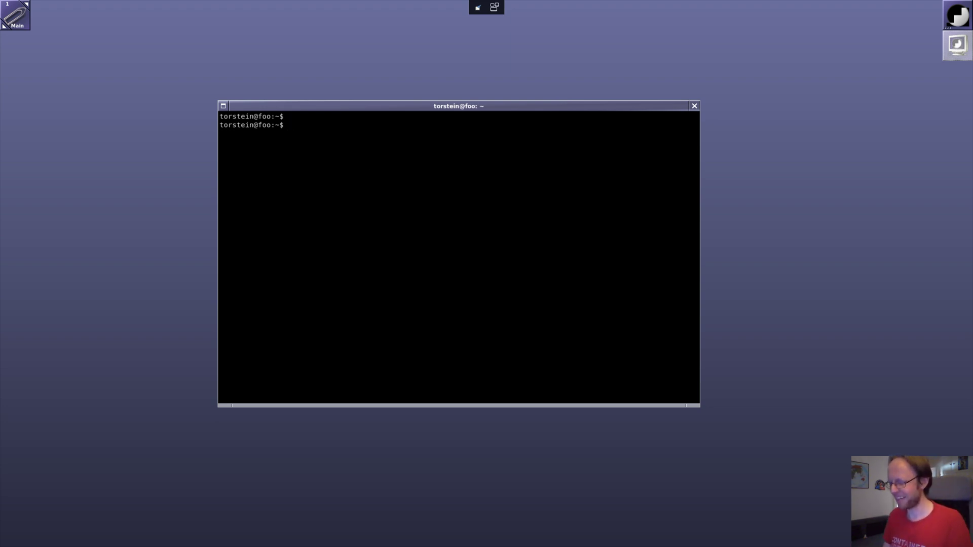
type("xpenguins&")
key("Return")
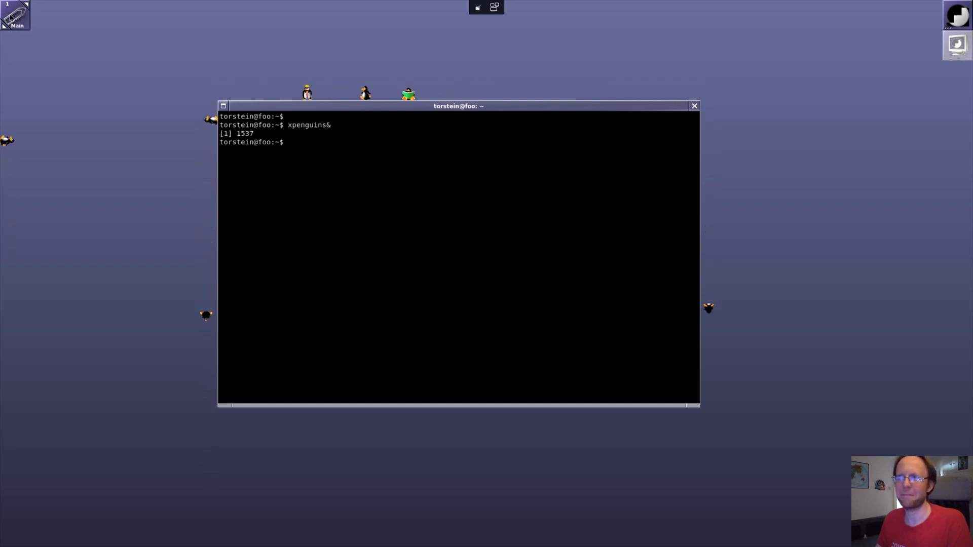
right_click(10, 18)
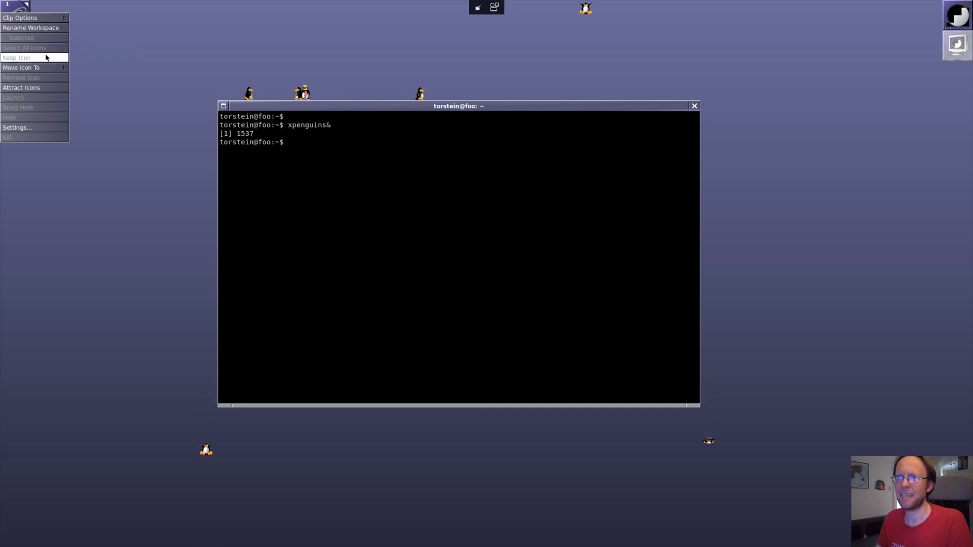
key("Escape")
right_click(26, 19)
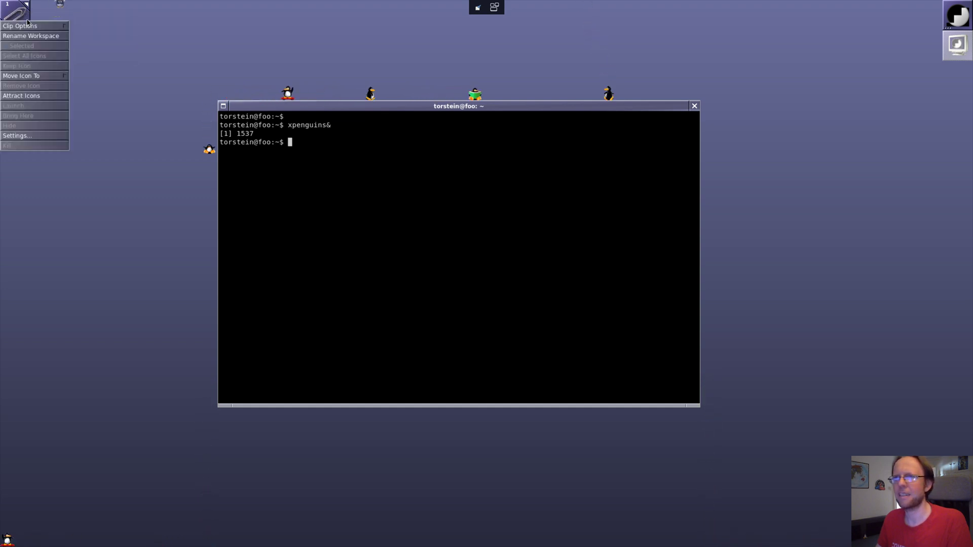
key("Escape")
right_click(90, 45)
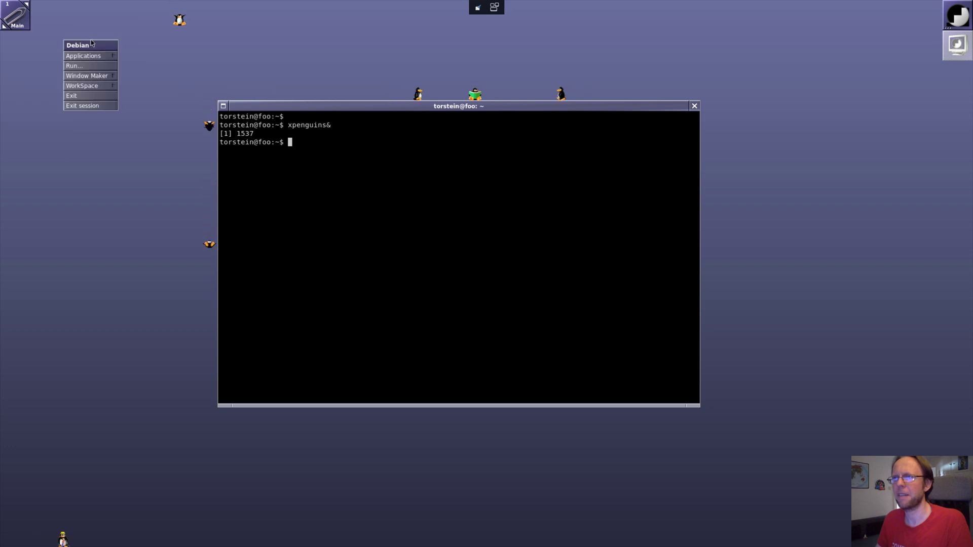
left_click(104, 86)
left_click(128, 88)
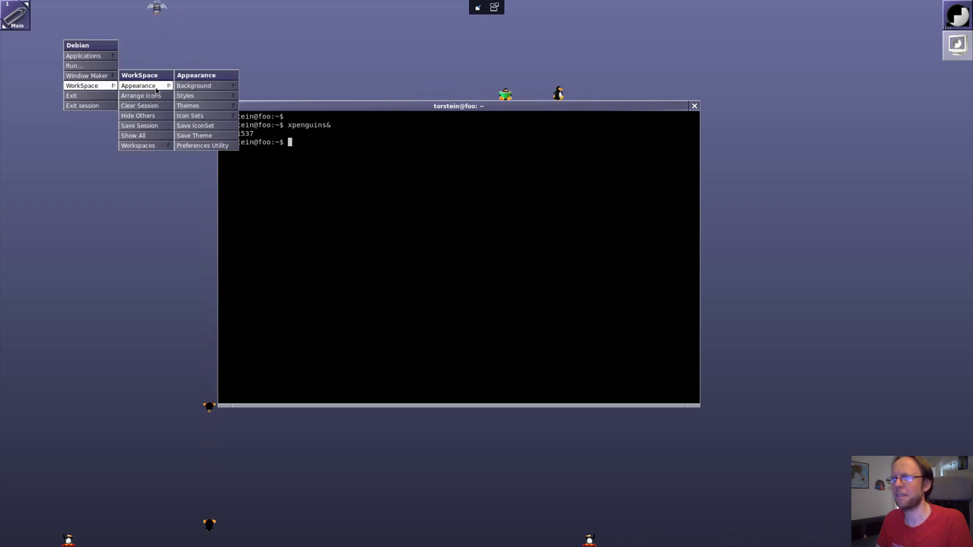
left_click(157, 146)
left_click(198, 147)
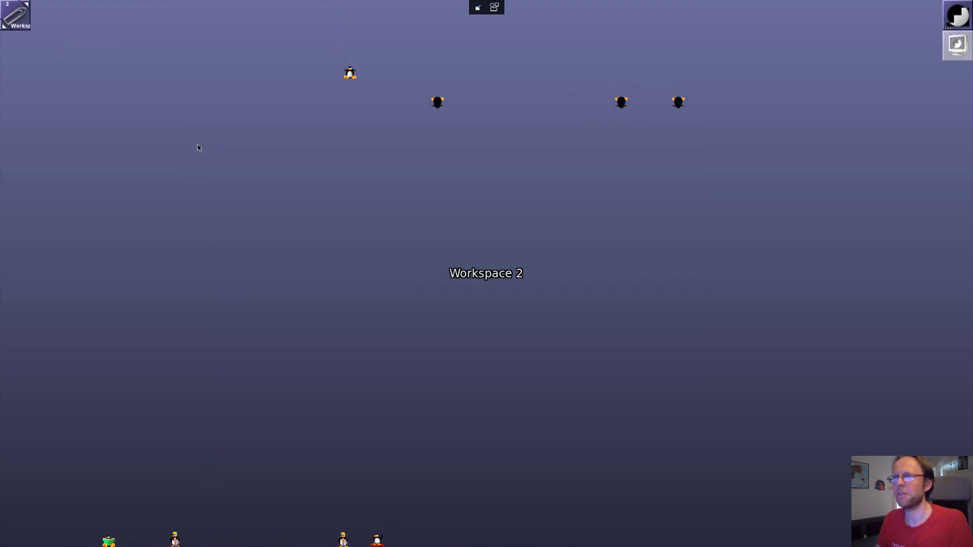
left_click(5, 26)
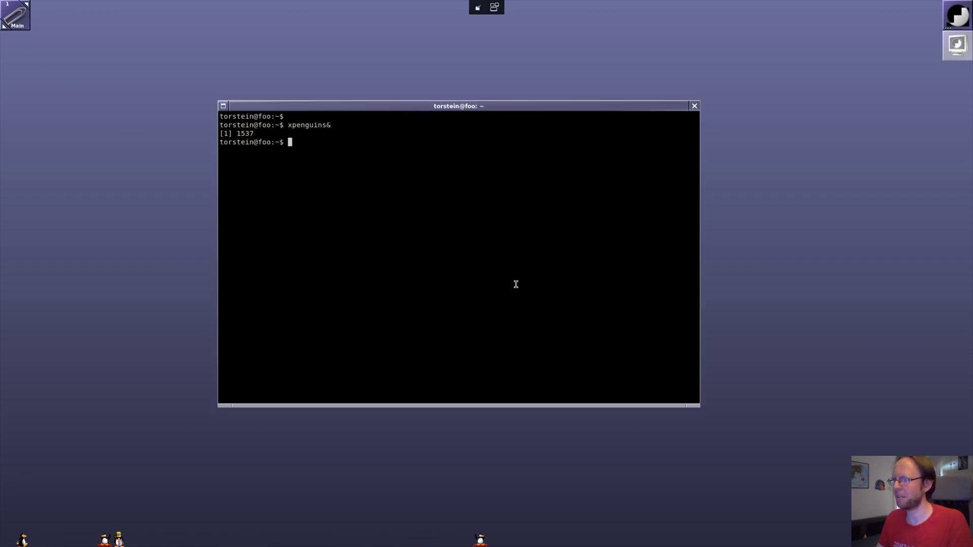
double_click(628, 106)
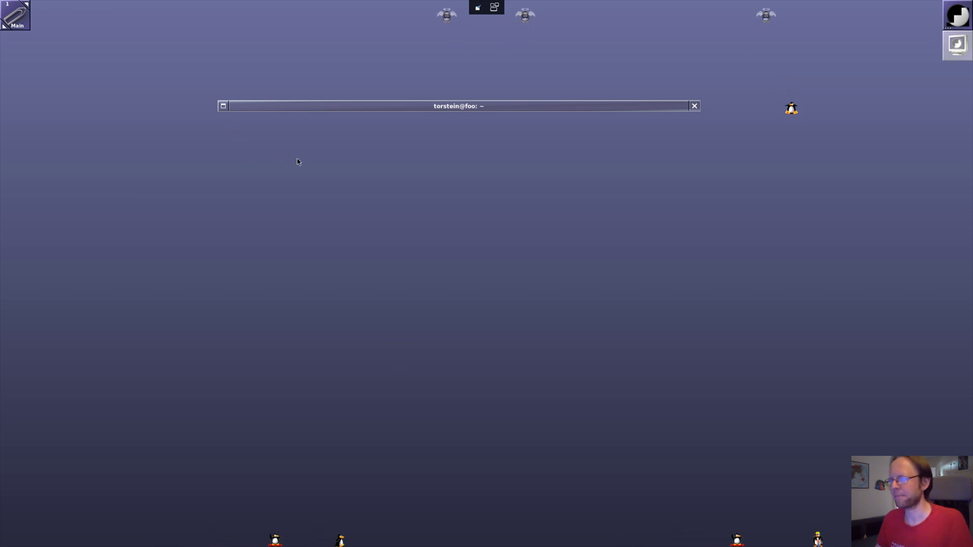
Shade the terminal, move it up and left, unshade it, and launch firefox&.
double_click(565, 105)
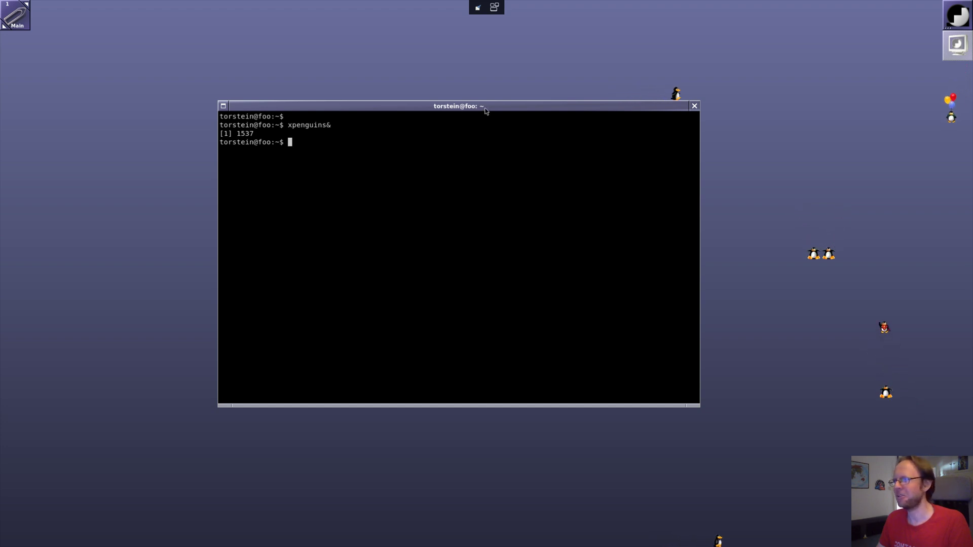
double_click(434, 106)
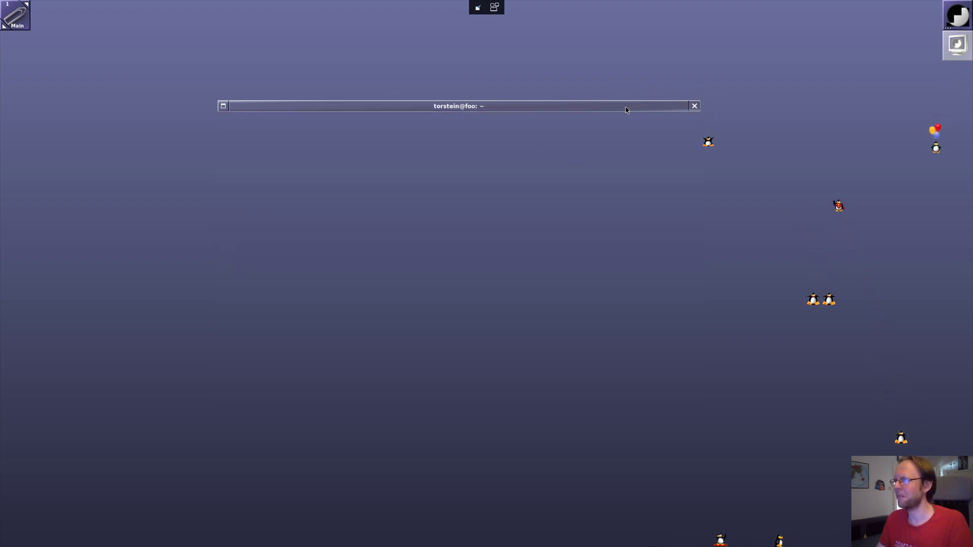
mouse_move(628, 106)
left_mouse_down()
mouse_move(460, 91)
mouse_move(539, 91)
mouse_move(523, 77)
left_mouse_up()
double_click(471, 78)
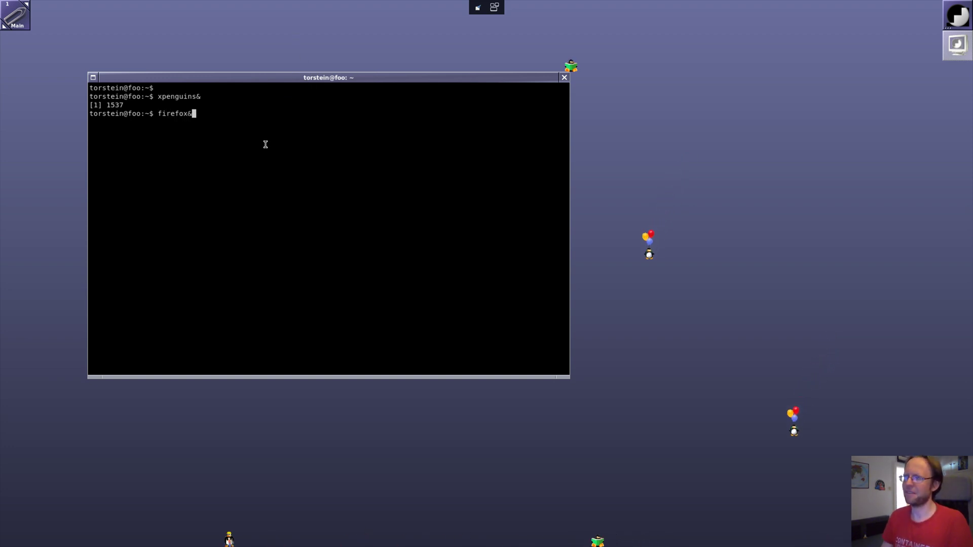
key("Return")
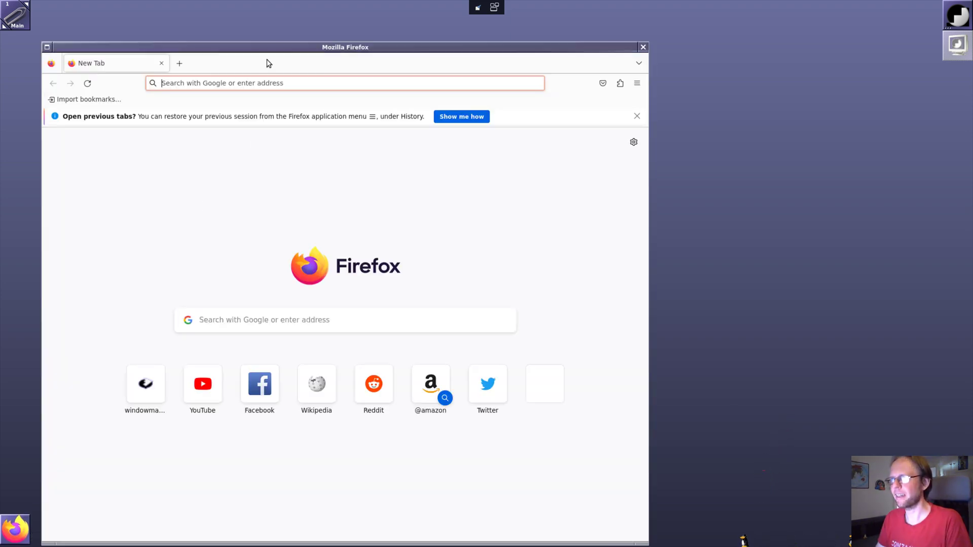
Move and shrink the Firefox window beside the terminal, then load the Window Maker home page.
left_click_drag(382, 49, 560, 19)
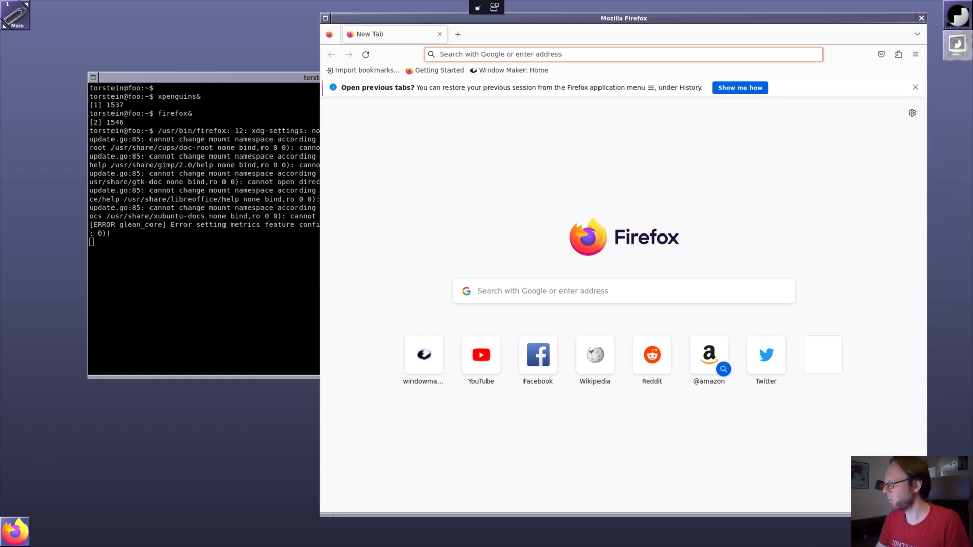
left_click_drag(926, 515, 851, 362)
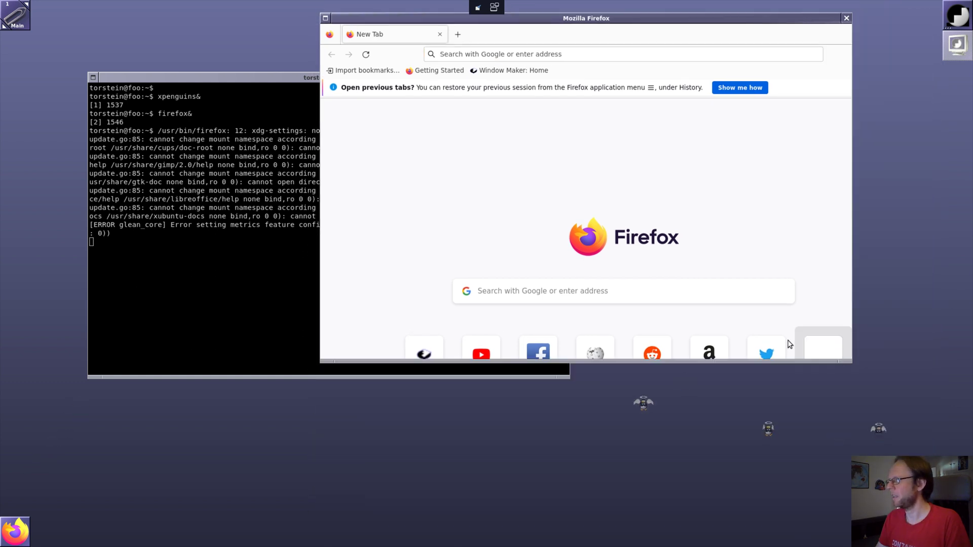
left_click_drag(676, 21, 742, 121)
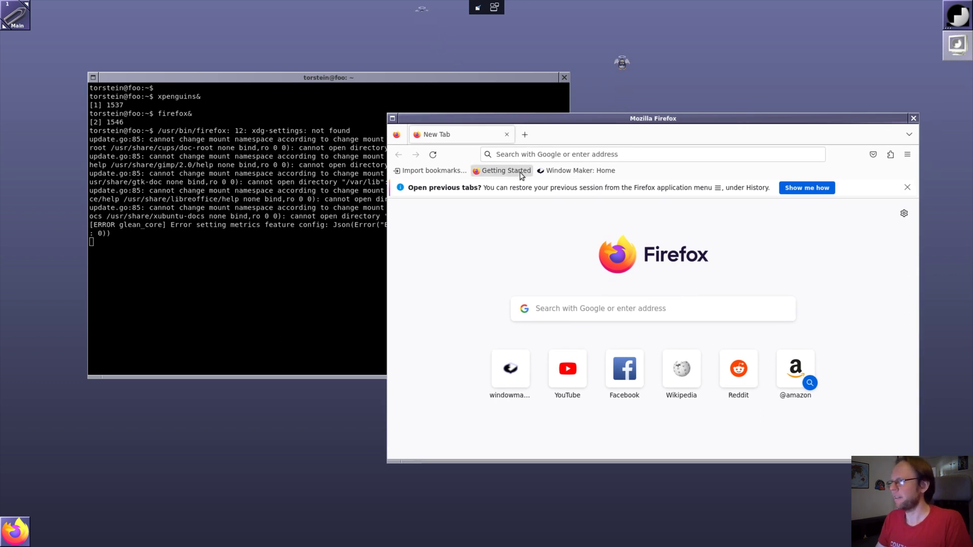
left_click(506, 155)
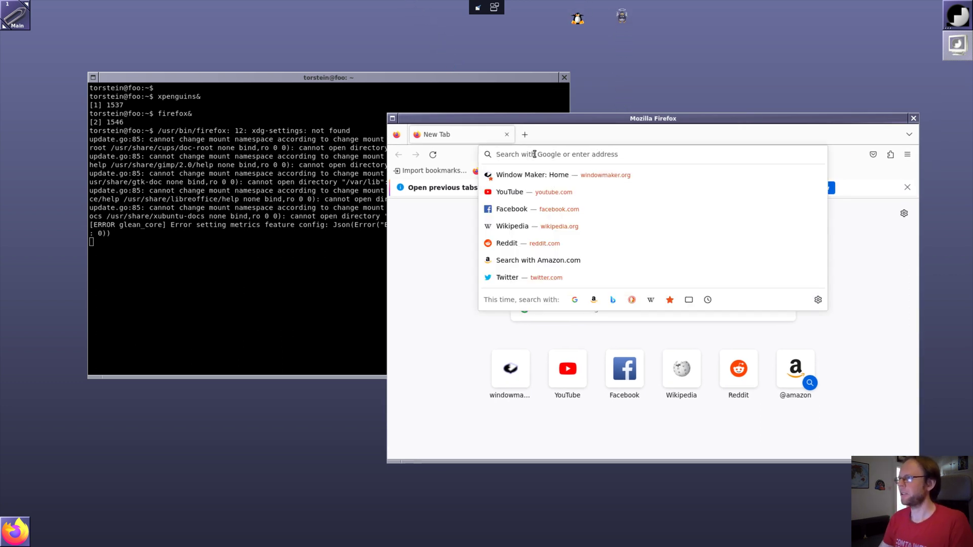
left_click(640, 176)
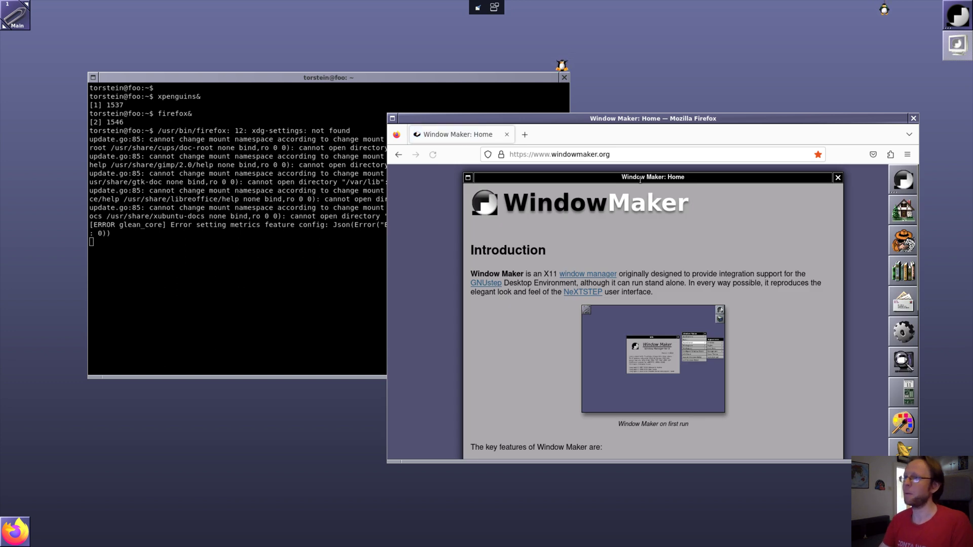
Nudge Firefox down-left, miniaturize it from its window menu, and restore it from its icon.
left_click_drag(618, 120, 571, 142)
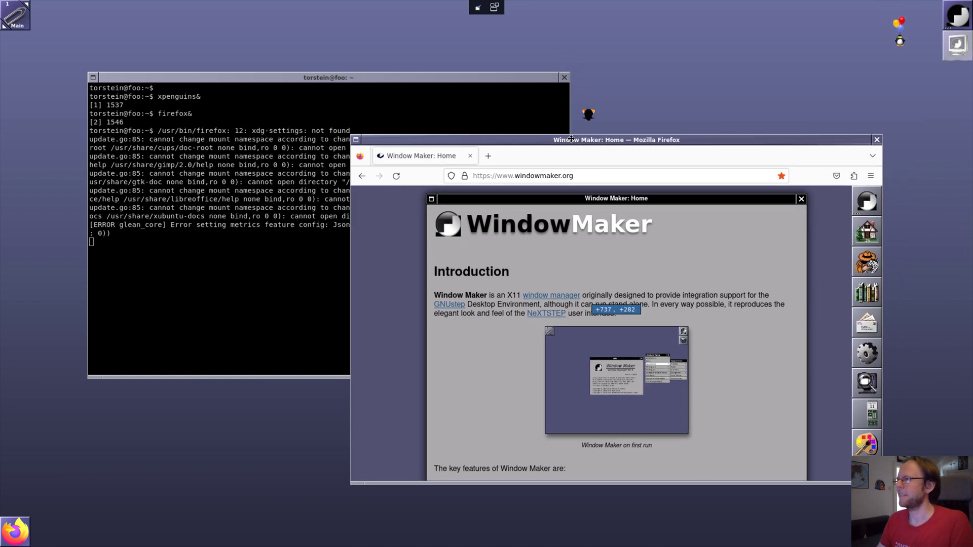
right_click(774, 139)
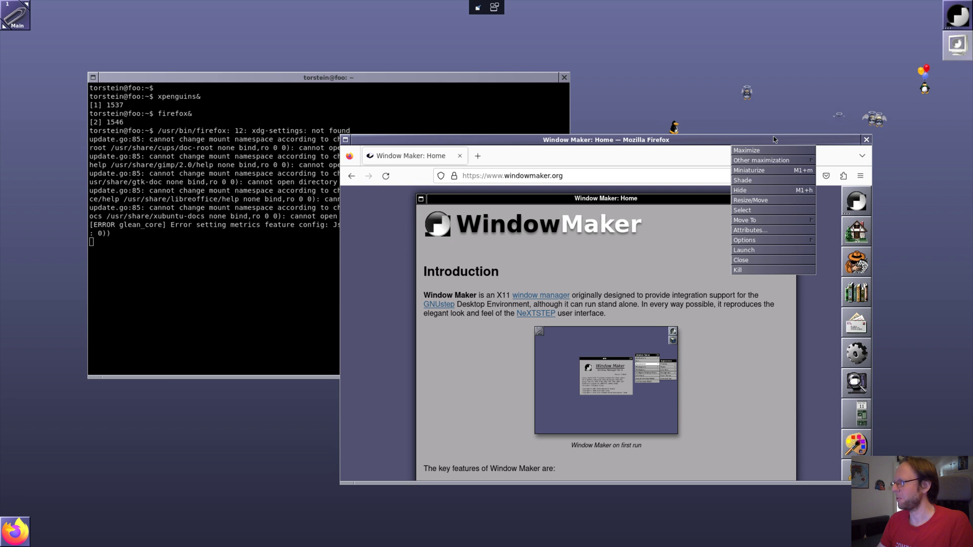
left_click(776, 172)
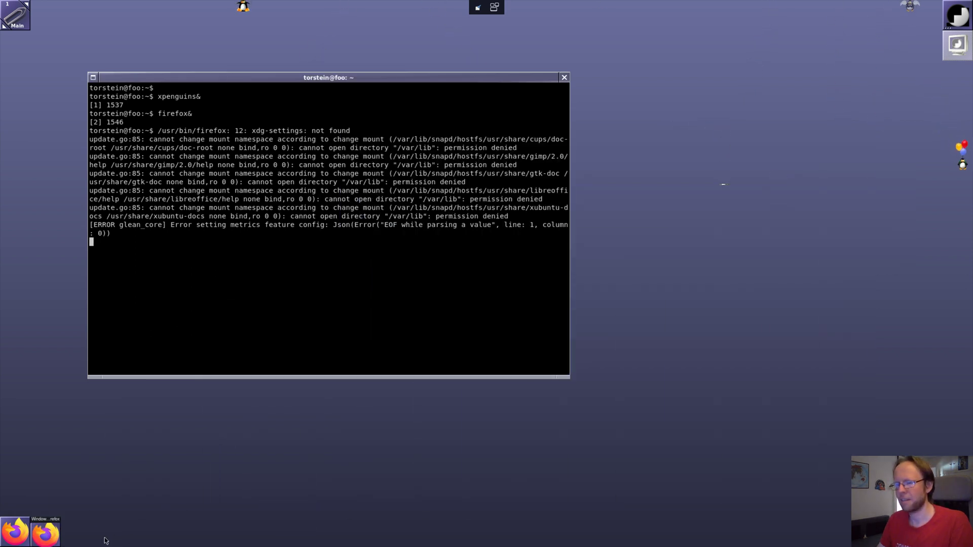
double_click(46, 532)
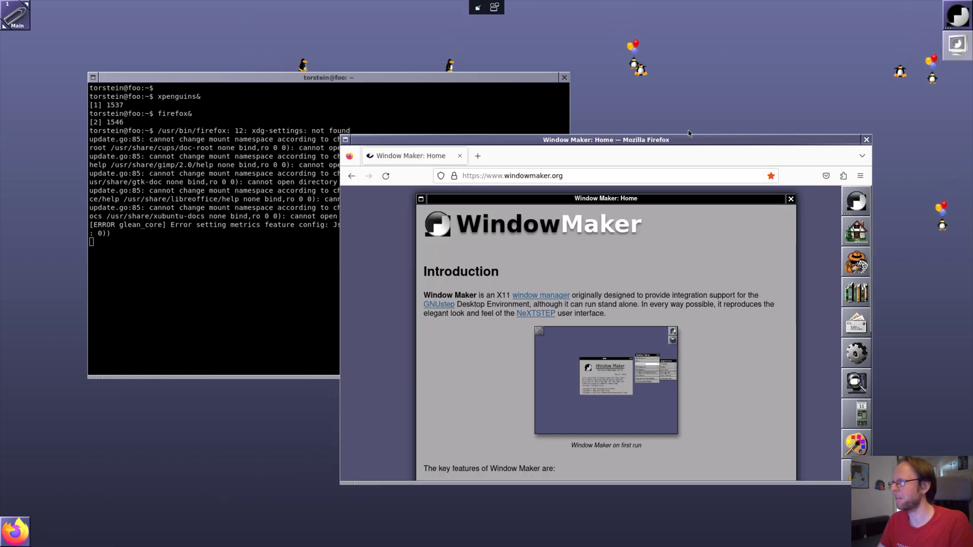
Shade and unshade the Firefox and terminal windows by their title bars.
double_click(670, 140)
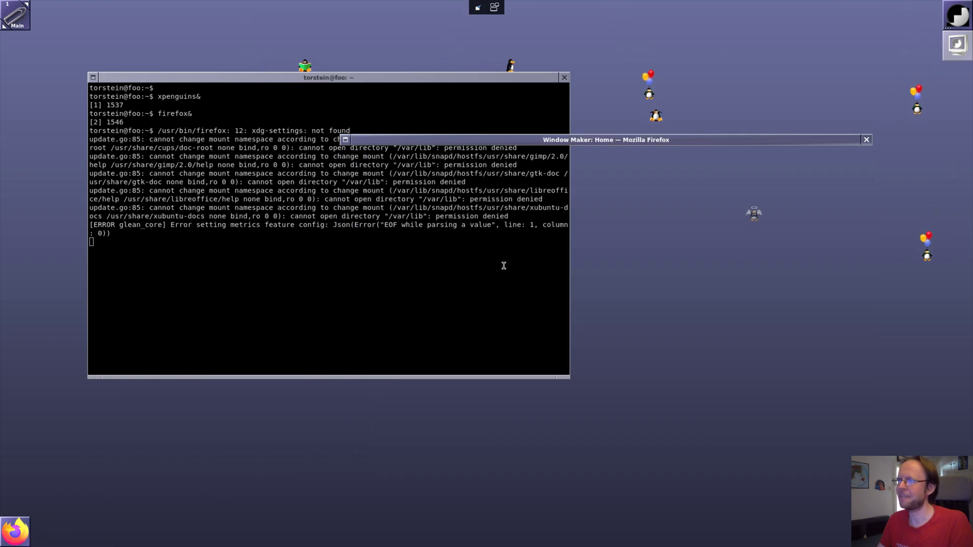
left_click(456, 289)
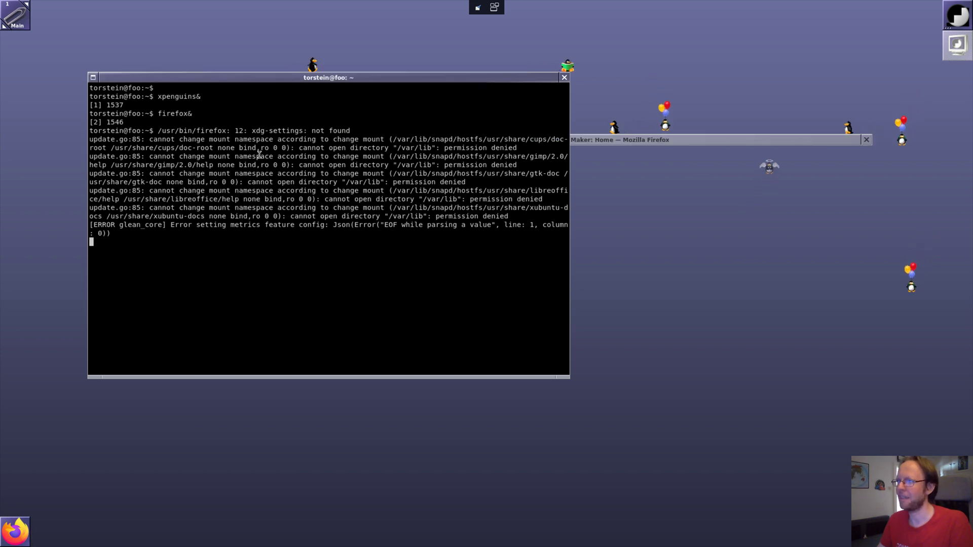
double_click(518, 77)
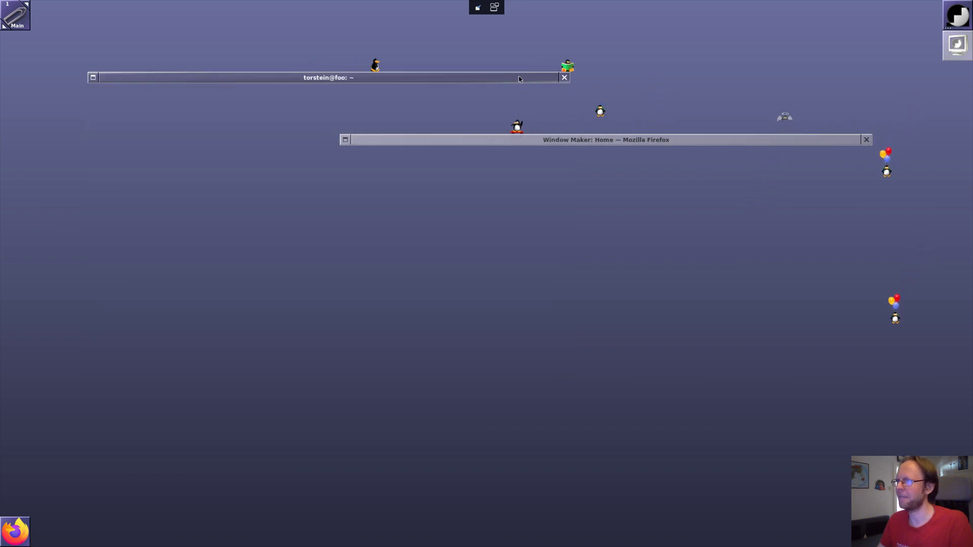
double_click(519, 77)
double_click(627, 139)
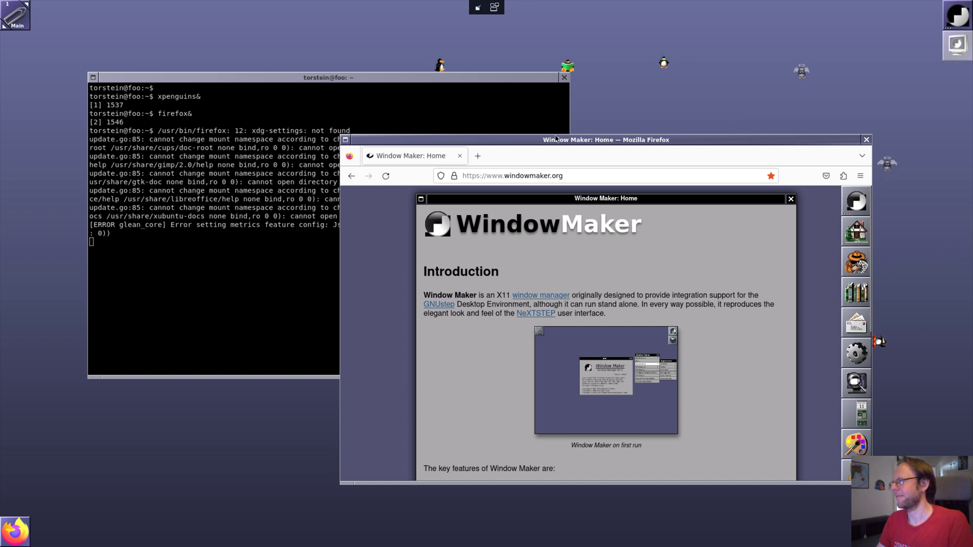
Move Firefox up-left, stretch it taller, and open the Window Maker News page.
left_click_drag(555, 138, 387, 38)
left_click_drag(708, 379, 709, 524)
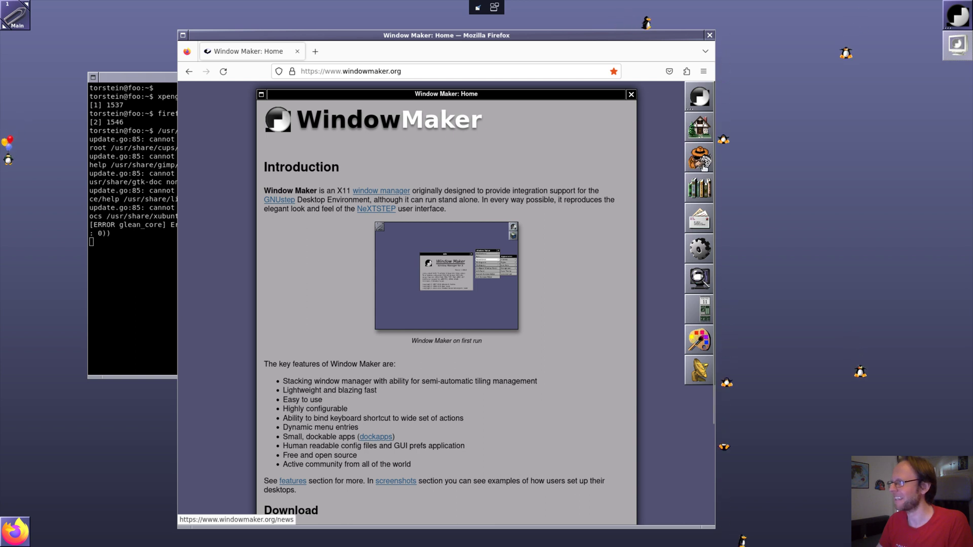
left_click(704, 167)
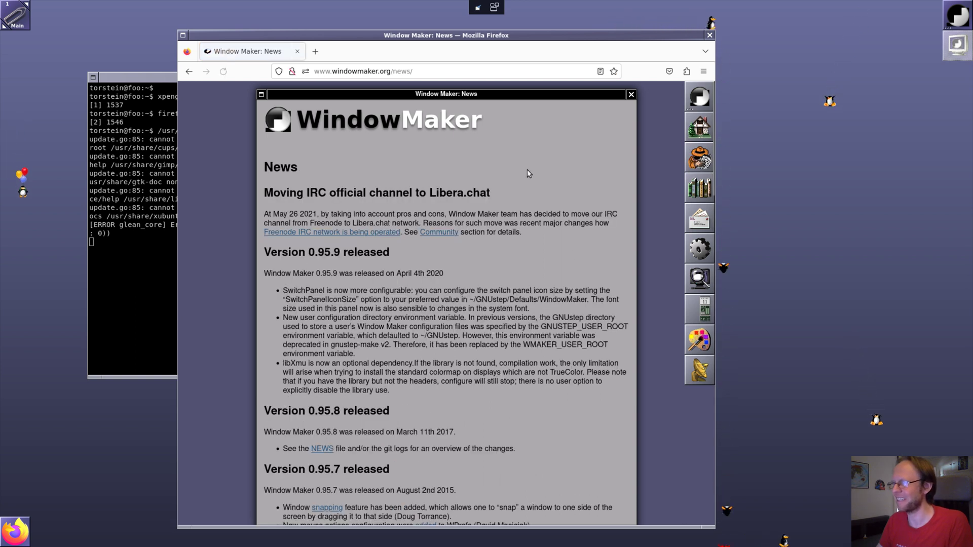
Highlight the Version 0.95.9 release line on the News page, then clear the selection.
left_click_drag(264, 273, 451, 275)
left_click(438, 274)
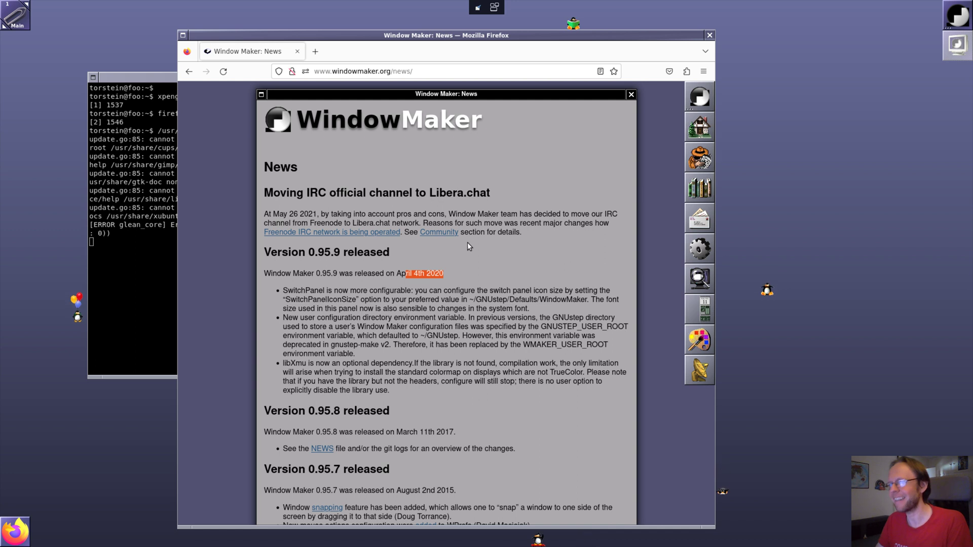
left_click(436, 261)
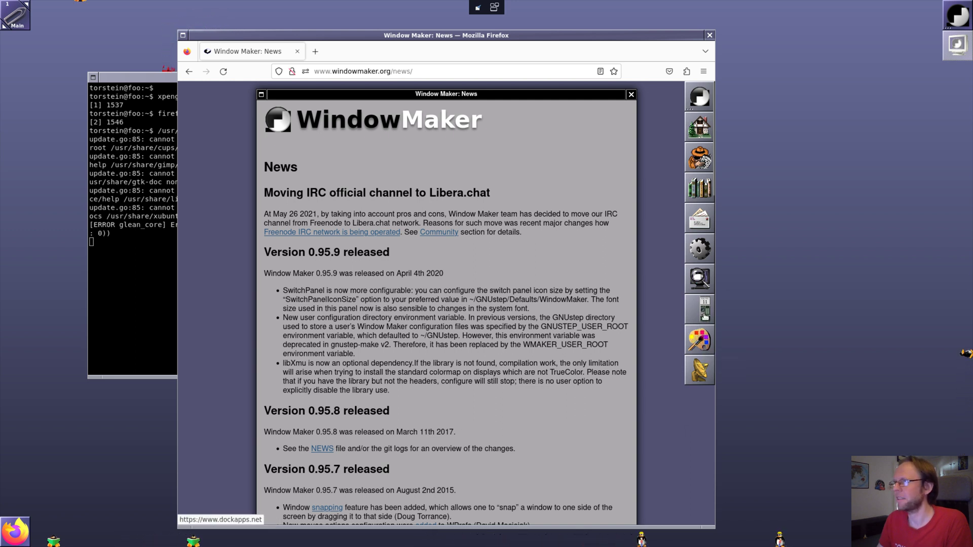
Open dockapps.net in a background tab, check it, and open it in the first tab too.
middle_click(705, 317)
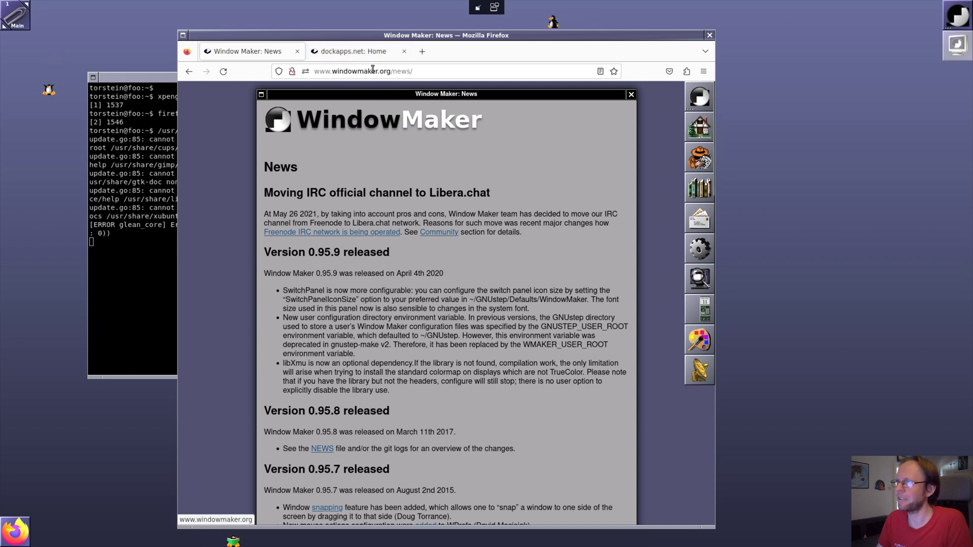
left_click(368, 53)
left_click(222, 53)
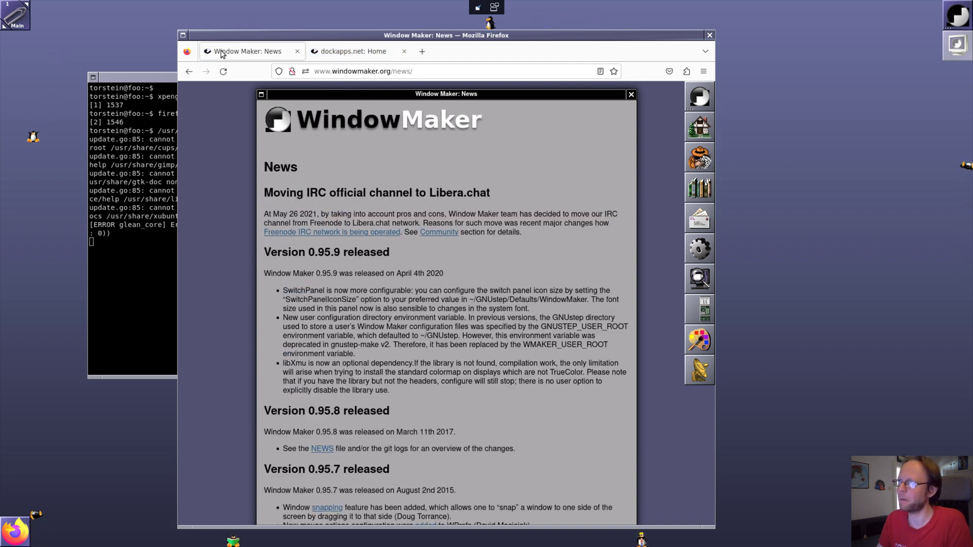
left_click(704, 310)
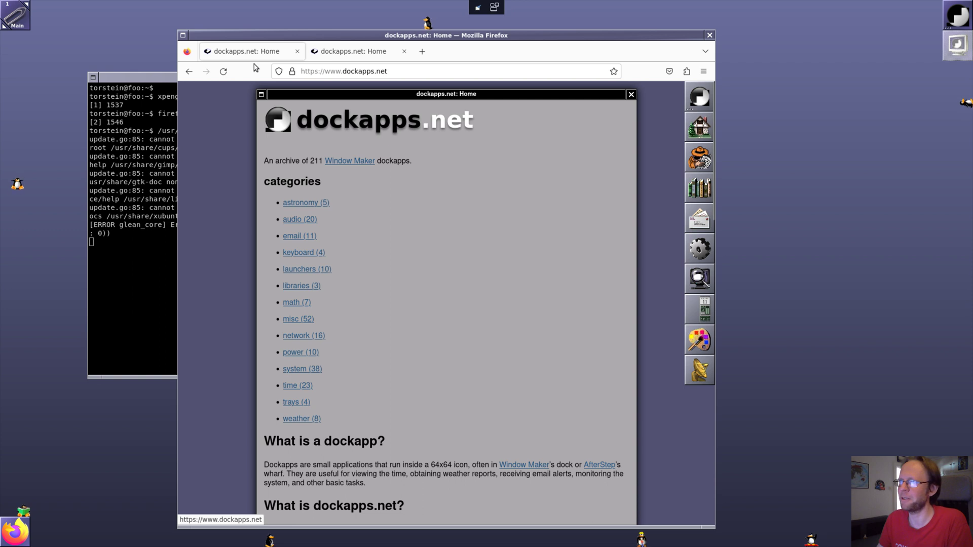
Browse dockapps.net's astronomy then power categories in the second tab, and raise the terminal.
left_click(189, 71)
left_click(354, 51)
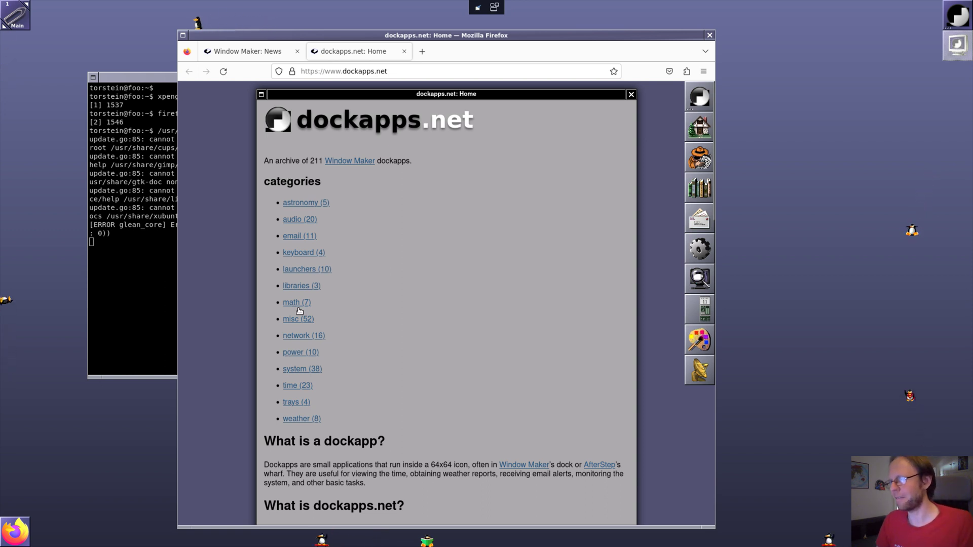
left_click(299, 203)
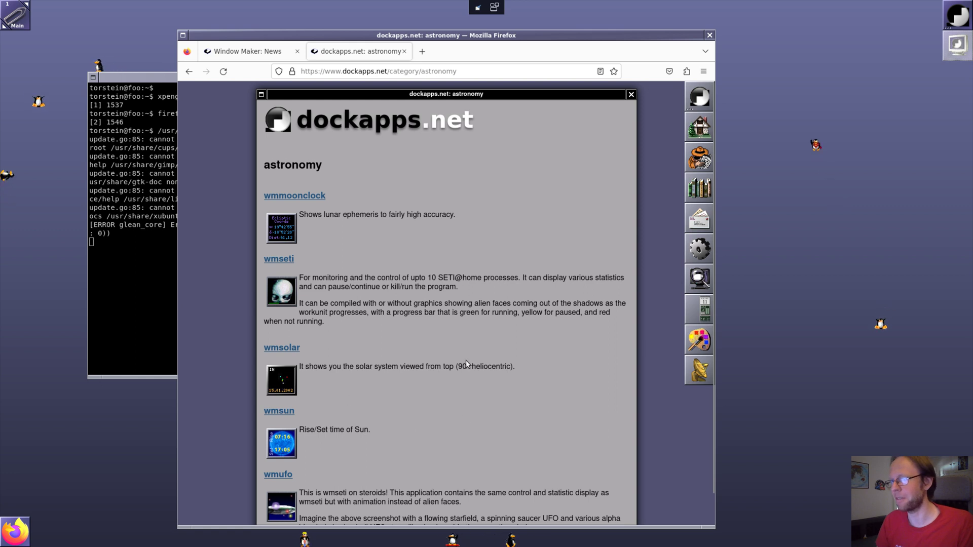
left_click(187, 72)
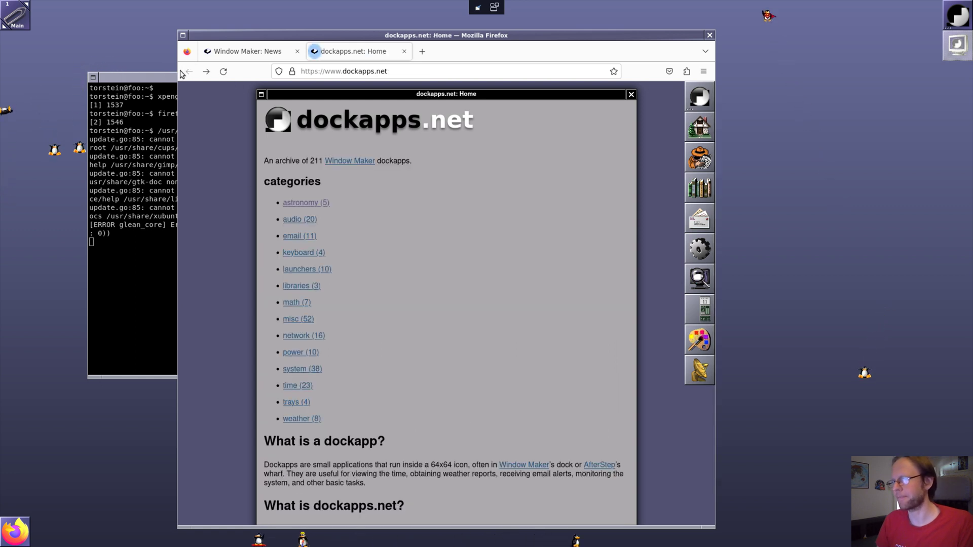
left_click(301, 352)
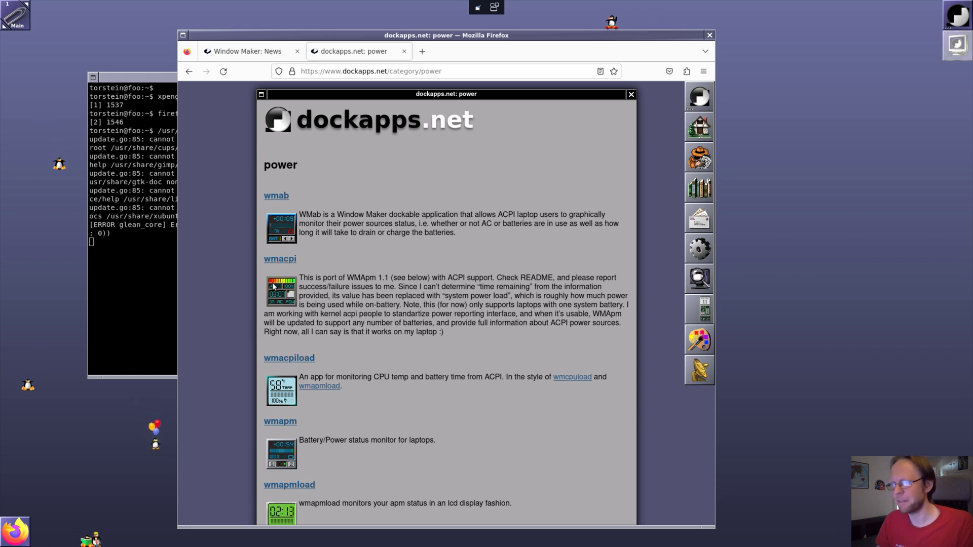
left_click(151, 277)
Run wmtop & in the terminal to start the wmtop dockapp.
key("Return")
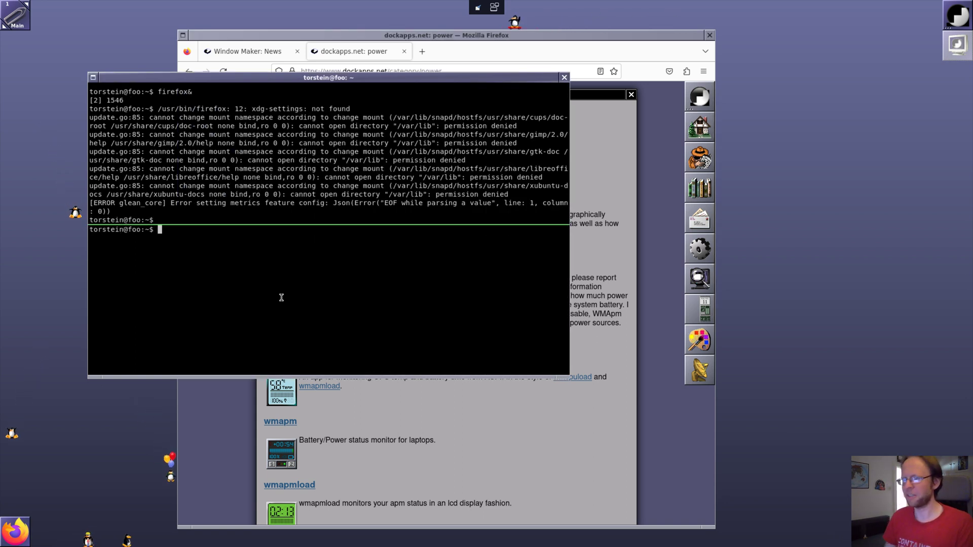
type("wmlo")
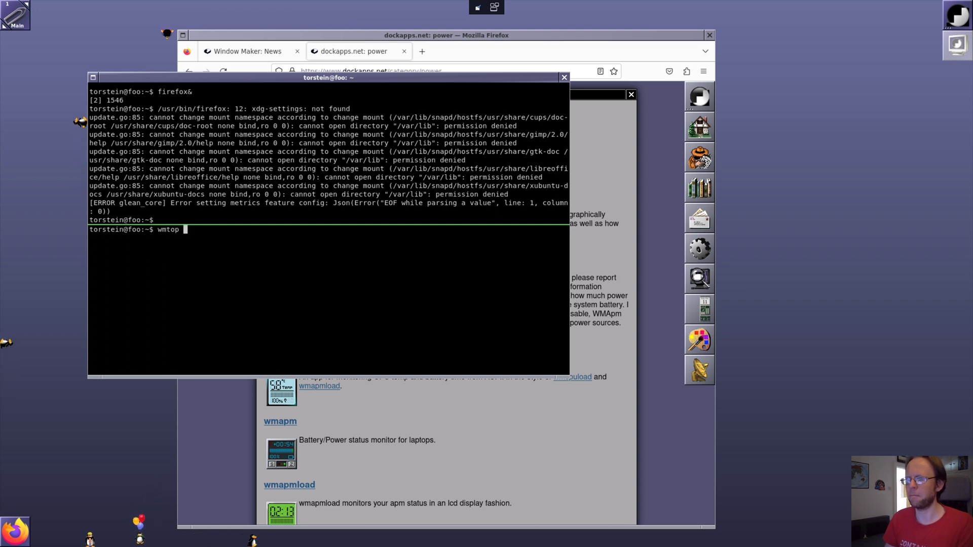
type("p &")
key("Return")
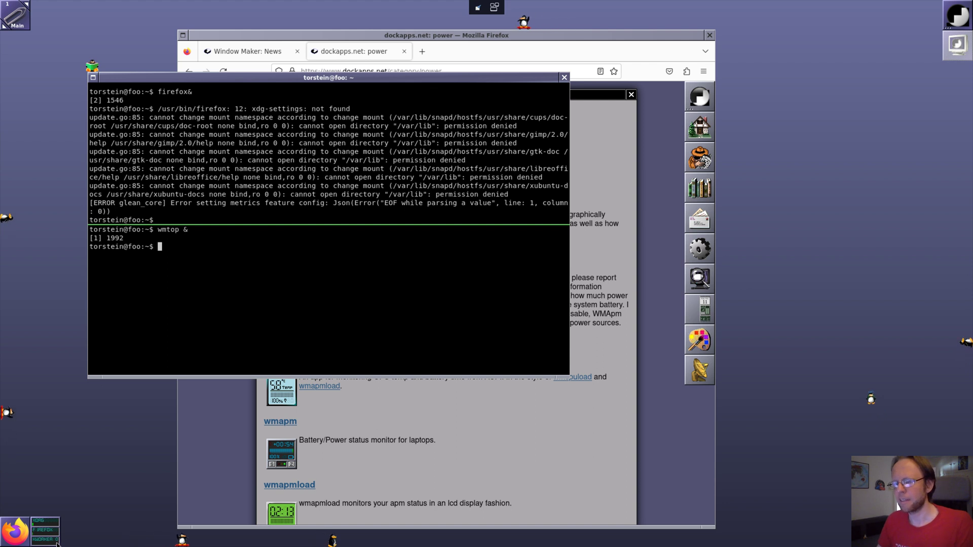
Add a drawer to the dock, then use the Clip's Attract Icons to gather application icons.
right_click(959, 16)
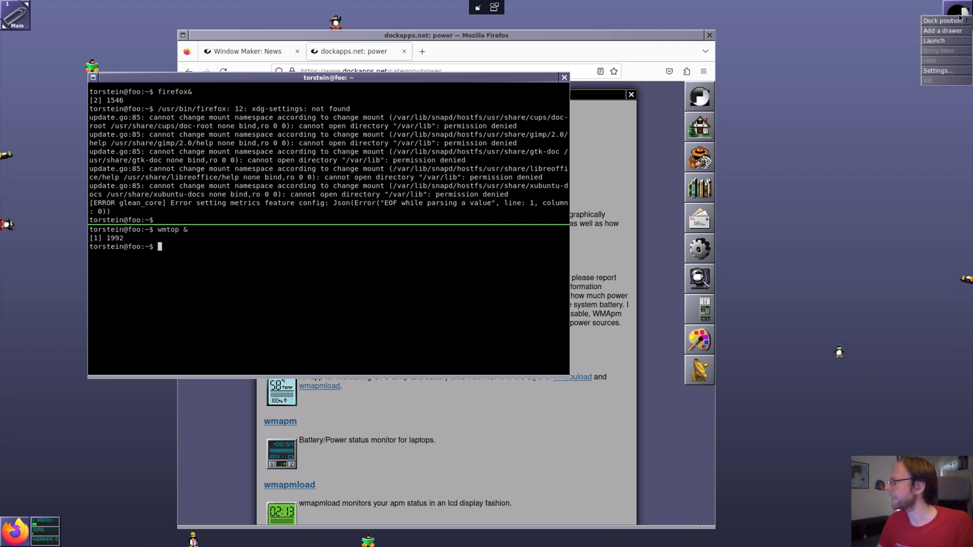
left_click(943, 30)
right_click(959, 45)
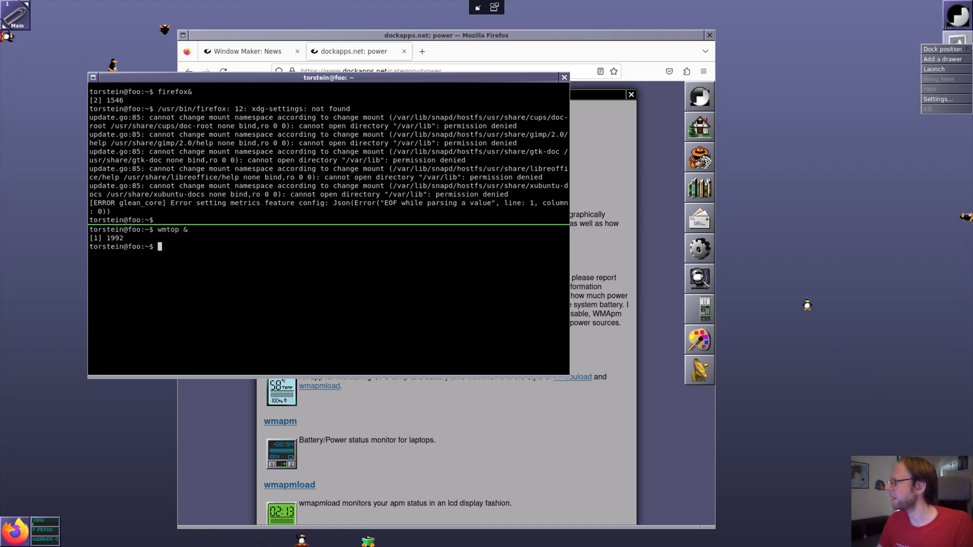
right_click(959, 44)
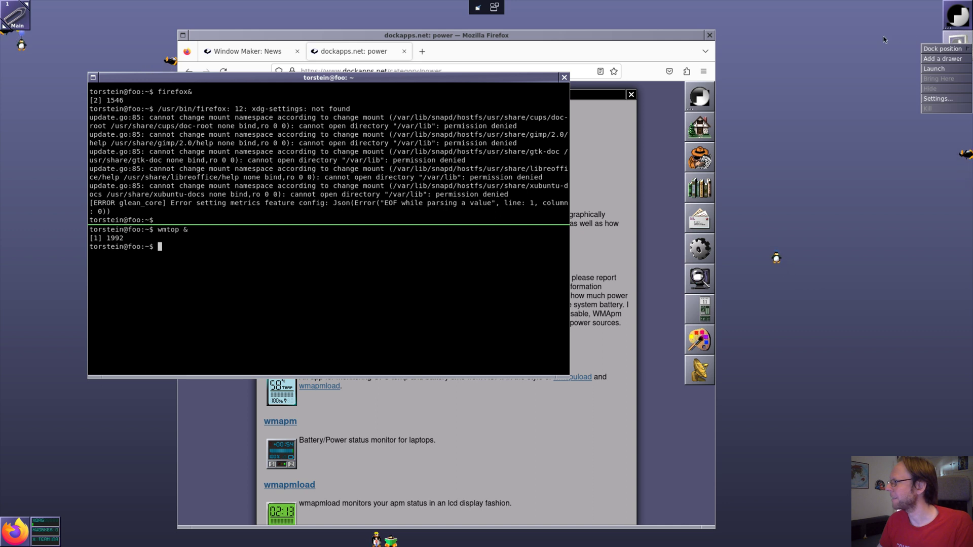
key("Escape")
right_click(19, 19)
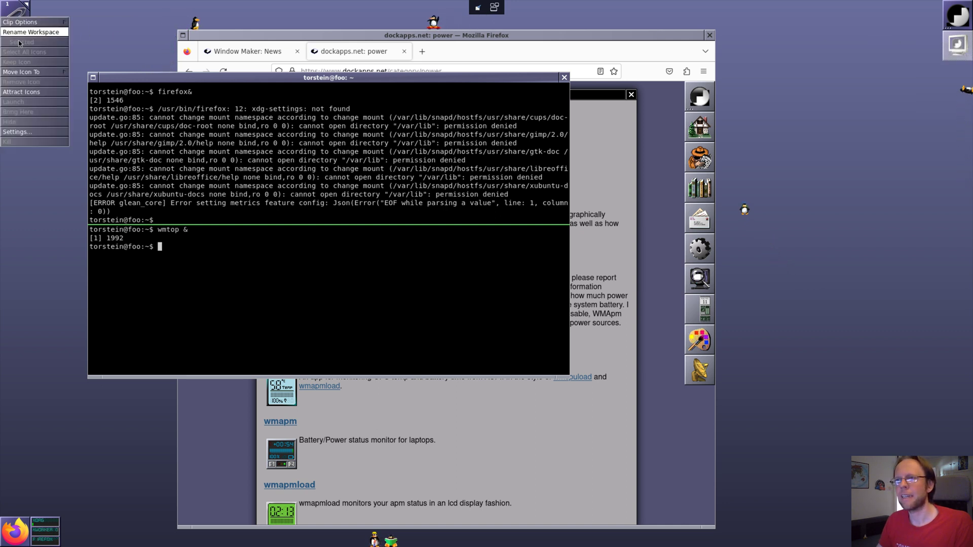
left_click(29, 92)
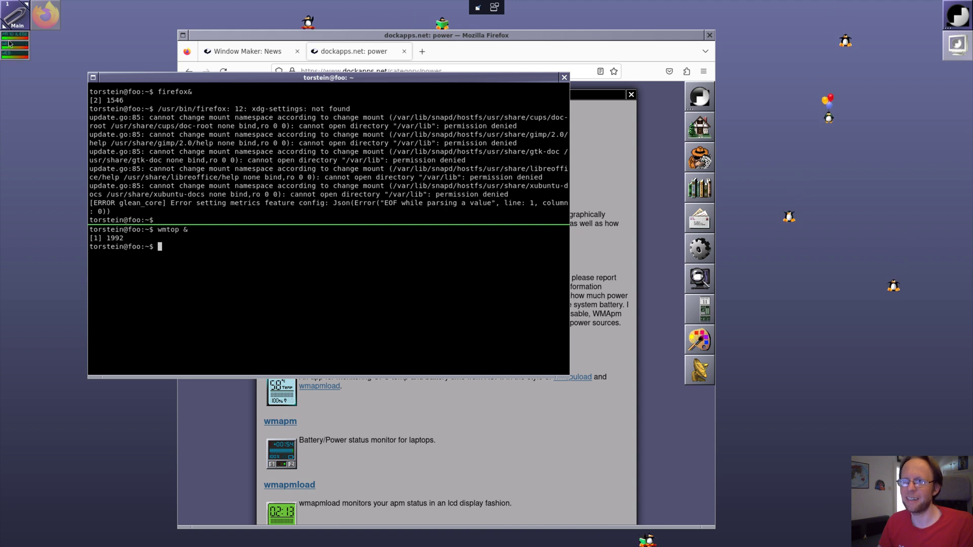
Switch wmtop to process names, run wmweather &, and drag its icon onto the dock.
left_click(16, 36)
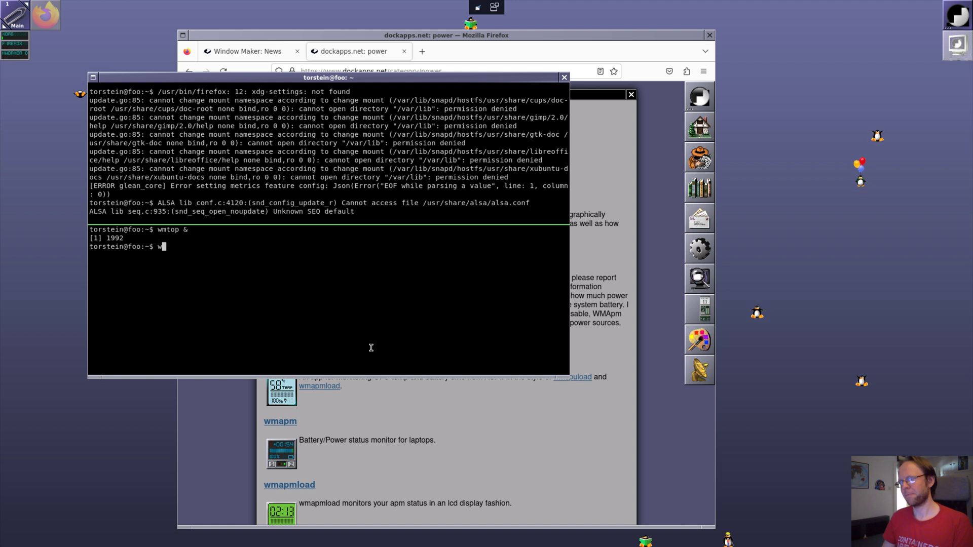
type("eather &")
key("Return")
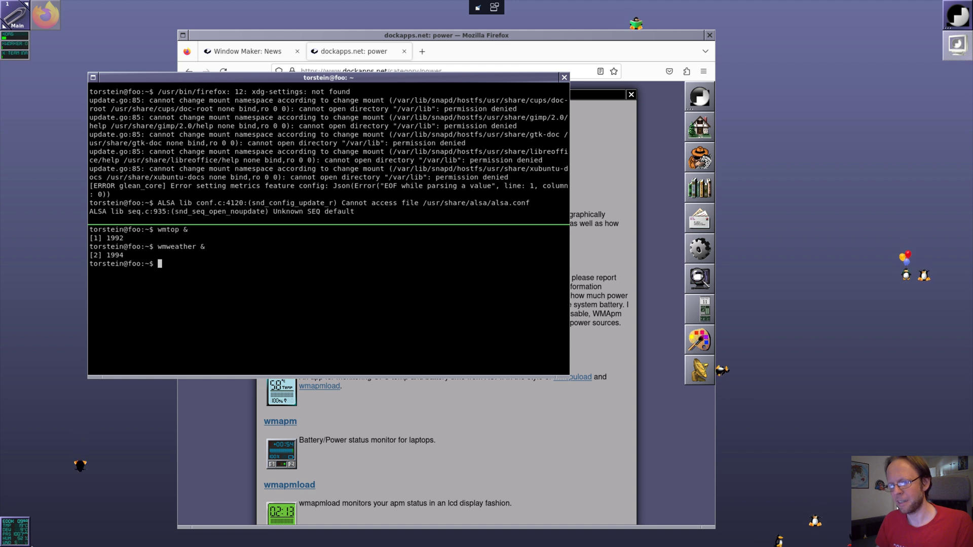
left_click_drag(24, 544, 959, 76)
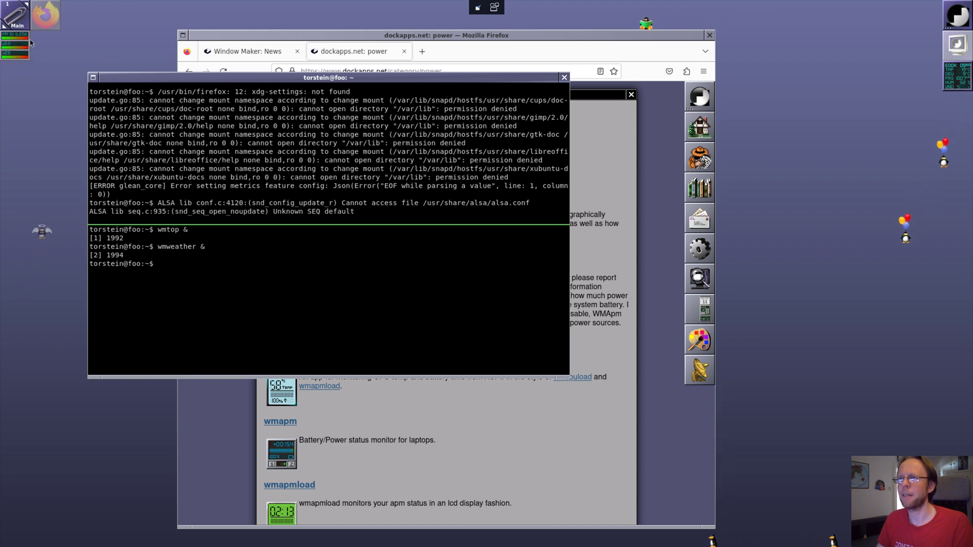
Open and dismiss the Clip menu, then switch to workspace 2.
right_click(31, 43)
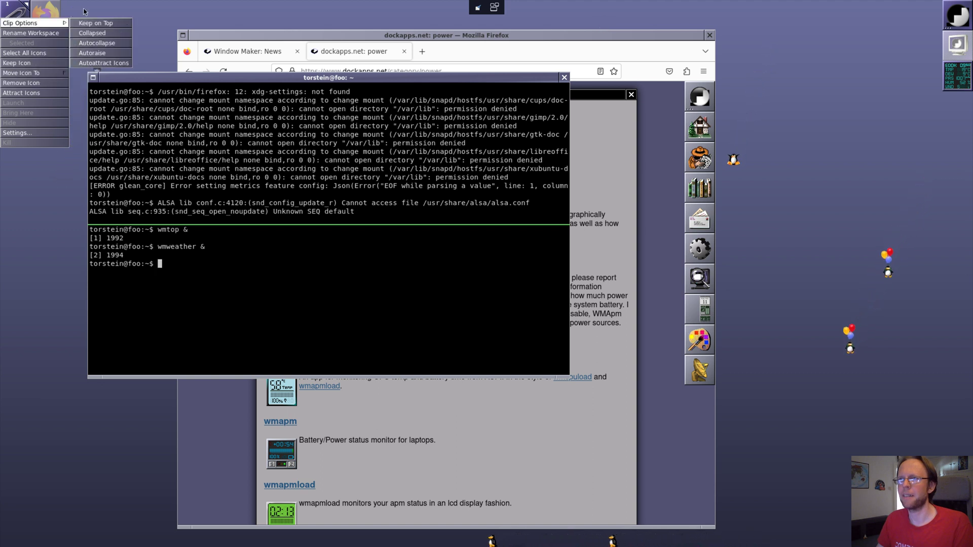
left_click(79, 57)
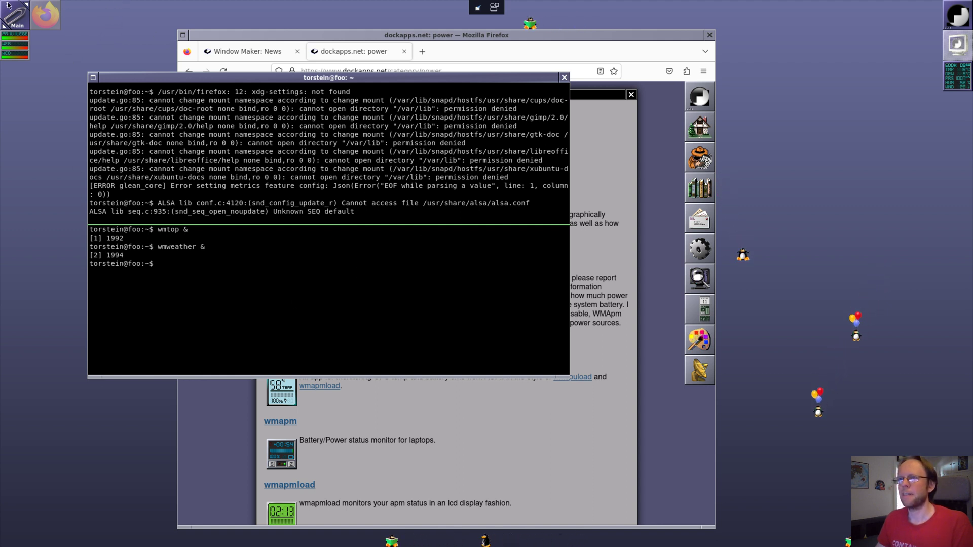
key("alt+2")
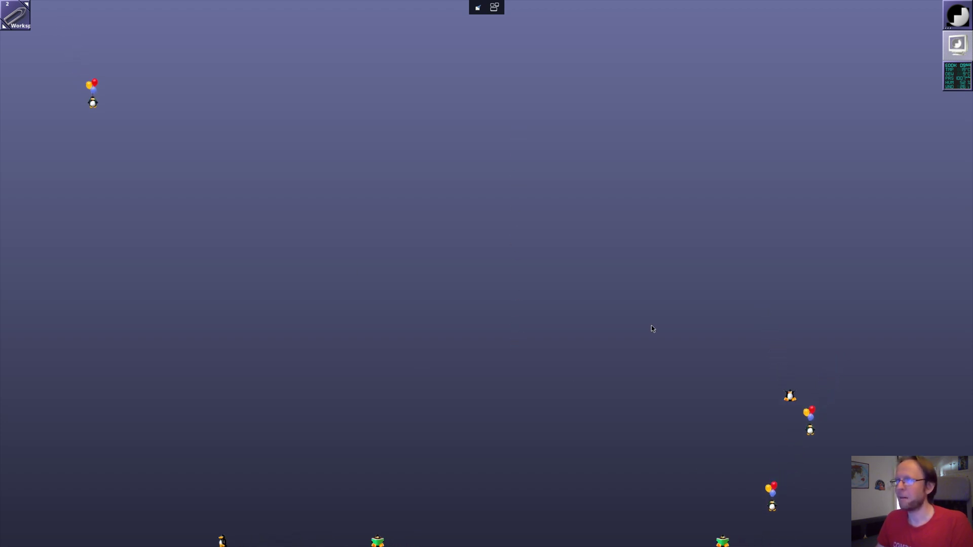
On the Main workspace, move the browser window right to uncover the terminal.
left_click(4, 27)
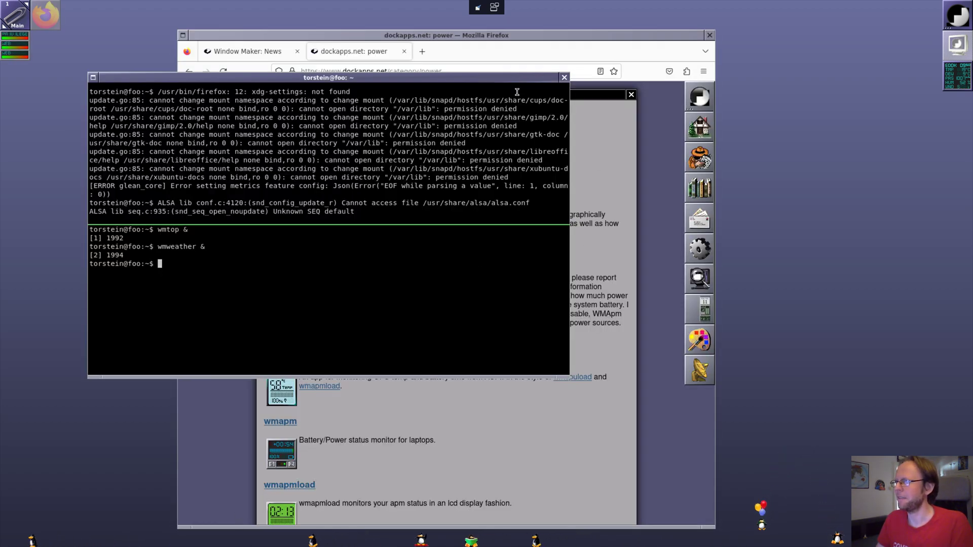
left_click(537, 53)
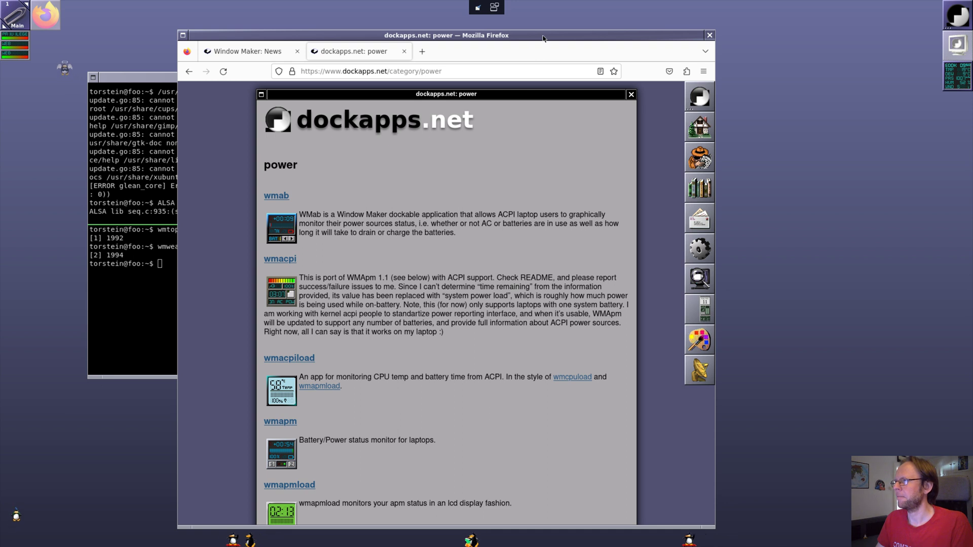
left_click_drag(542, 38, 648, 26)
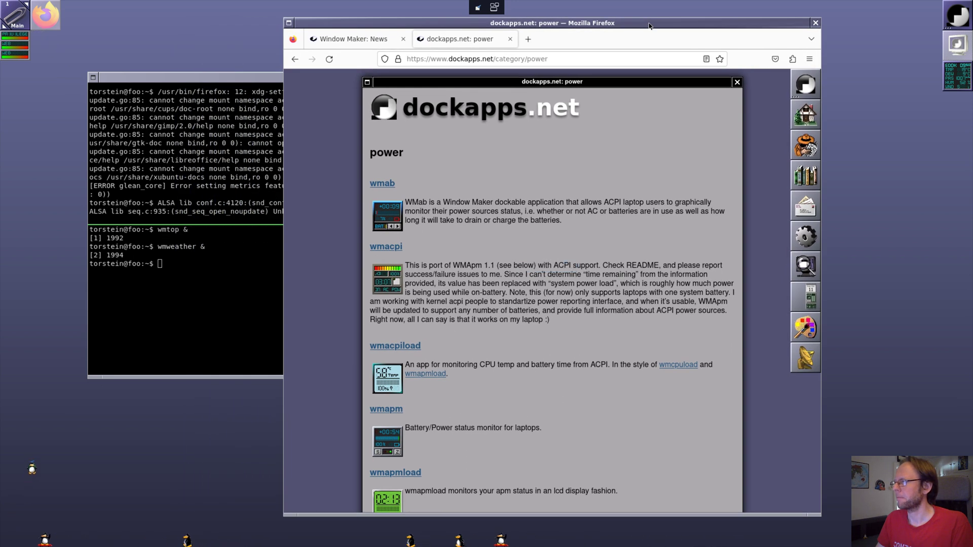
On the empty second workspace, open and dismiss the docked app's settings, then bring up the desktop menu.
left_click(26, 5)
right_click(959, 12)
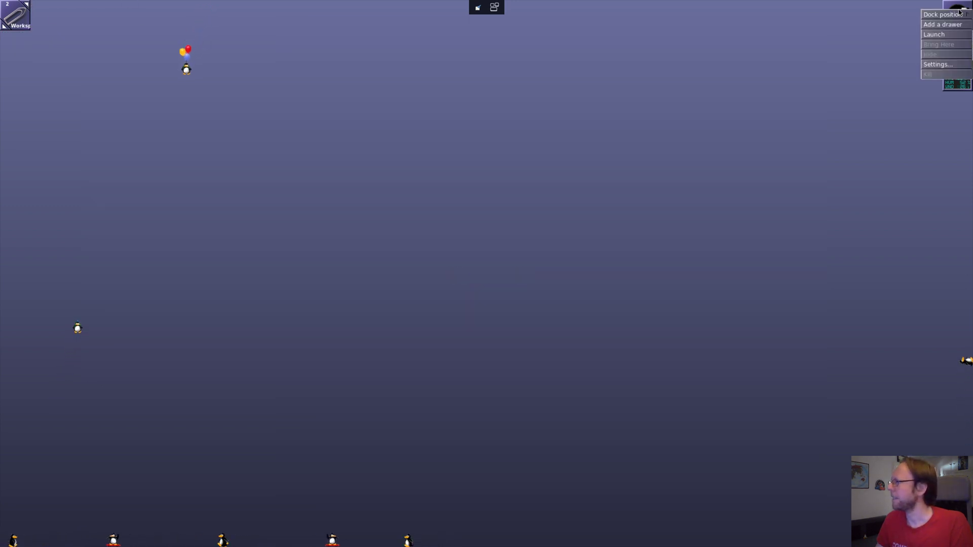
left_click(956, 65)
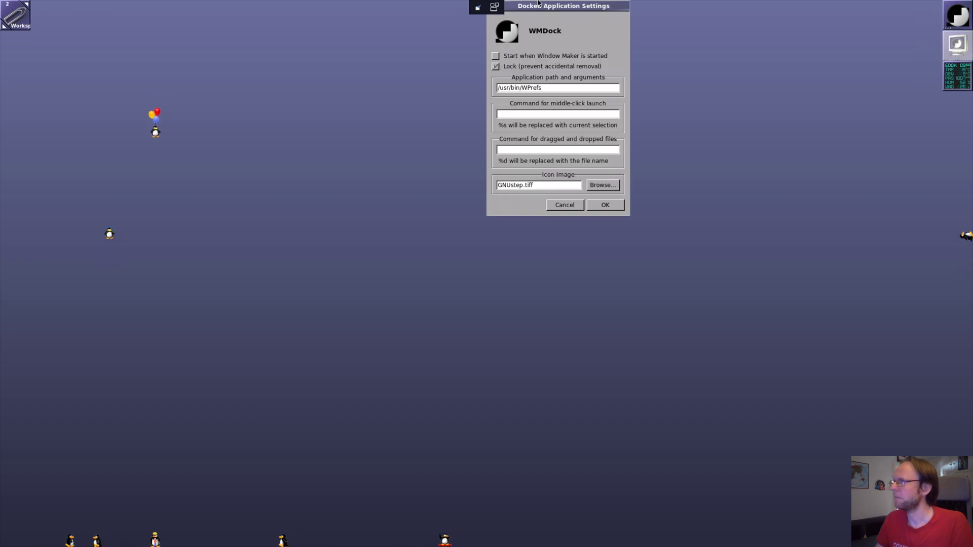
left_click(610, 208)
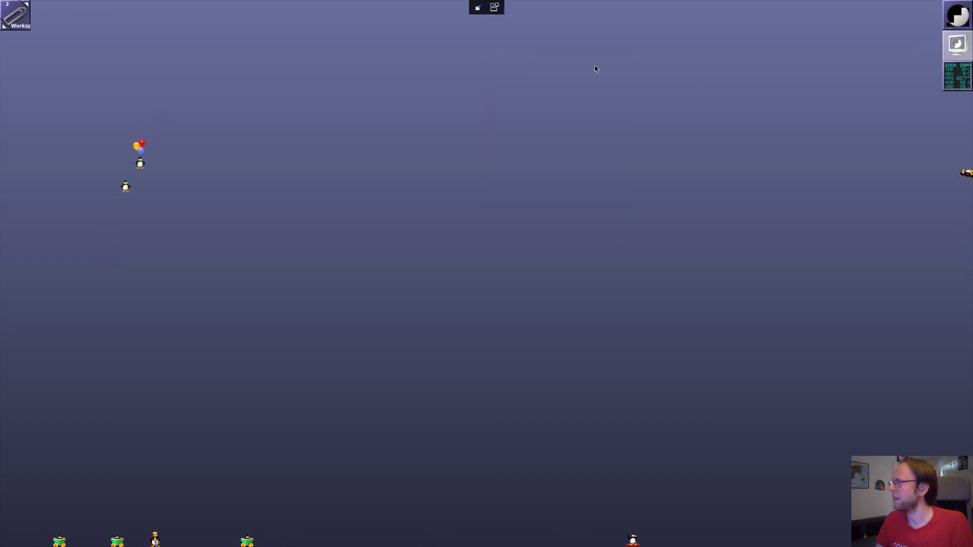
right_click(165, 60)
Launch Window Maker Preferences from the desktop menu and move its window up and left.
mouse_move(167, 90)
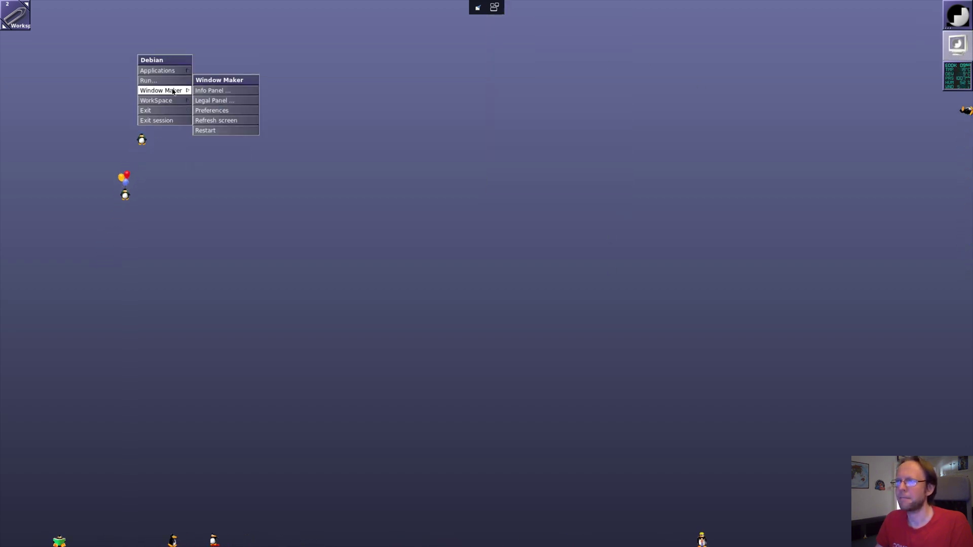
left_click(236, 111)
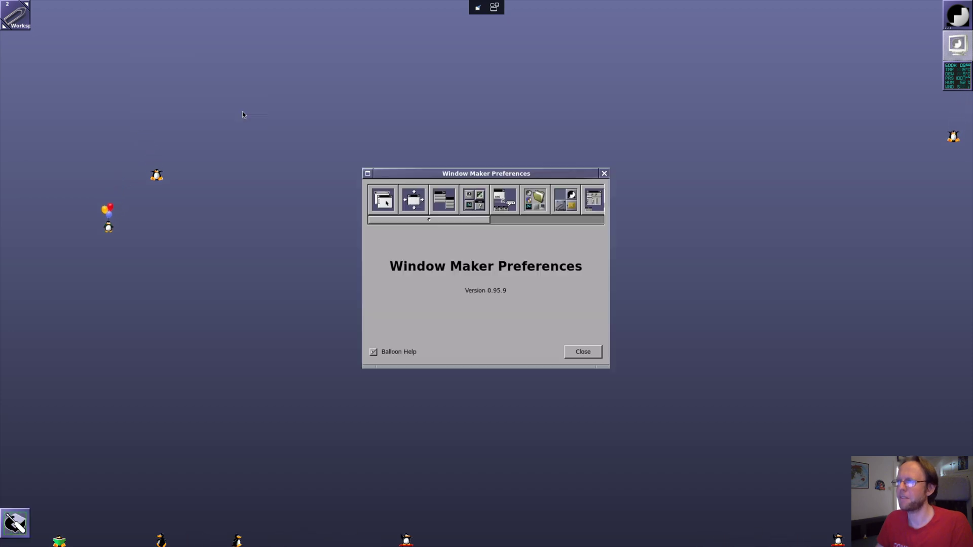
left_click_drag(440, 177, 270, 59)
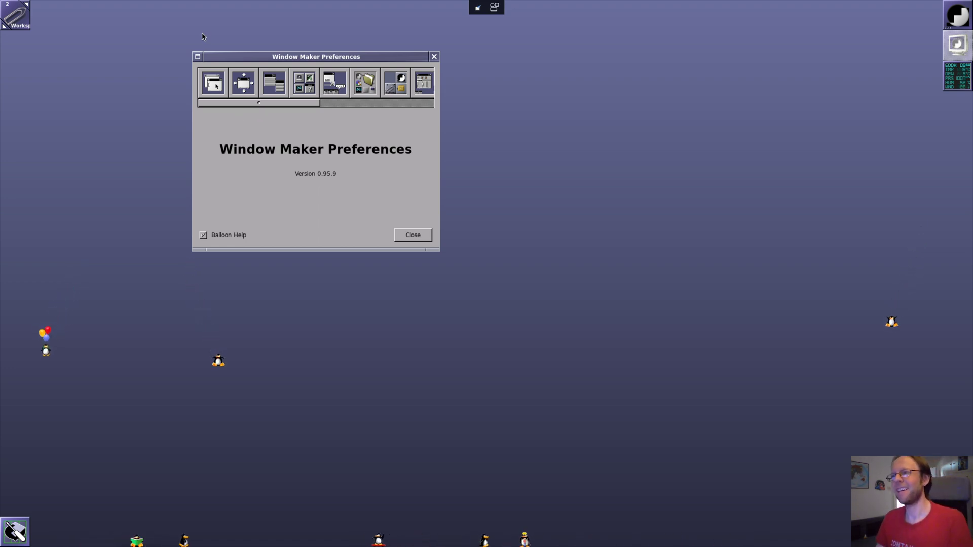
Browse the Focus, Placement, Menu, Icons and Ergonomic preference sections.
left_click(212, 83)
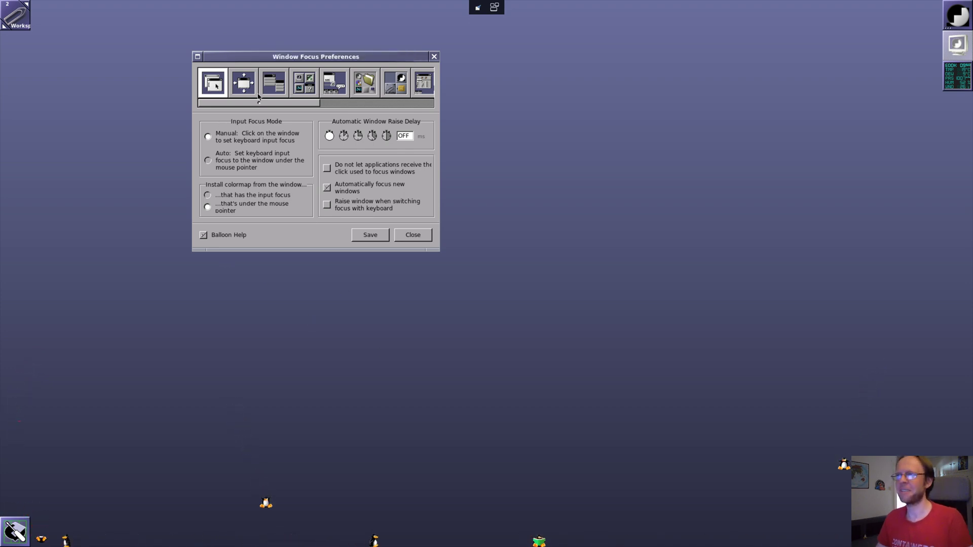
left_click(244, 83)
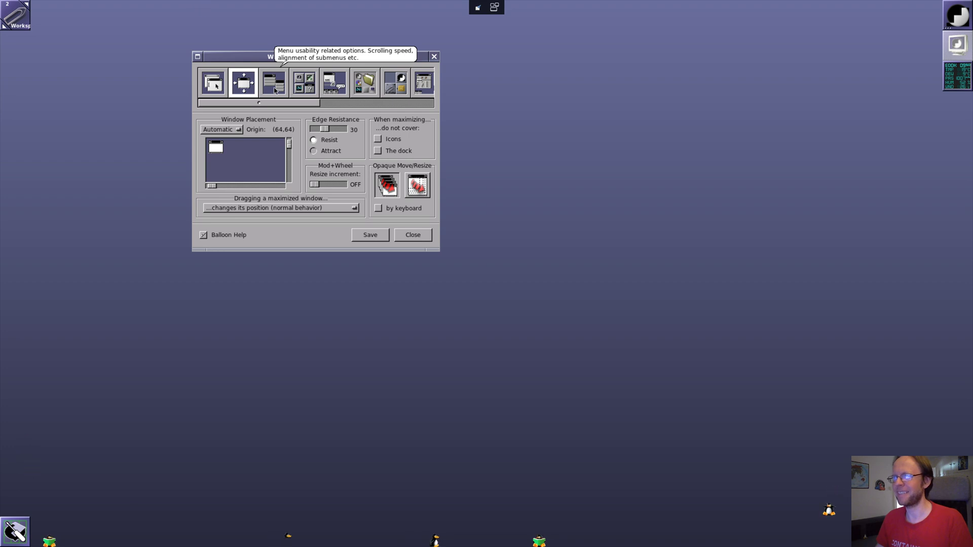
left_click(274, 90)
left_click(305, 85)
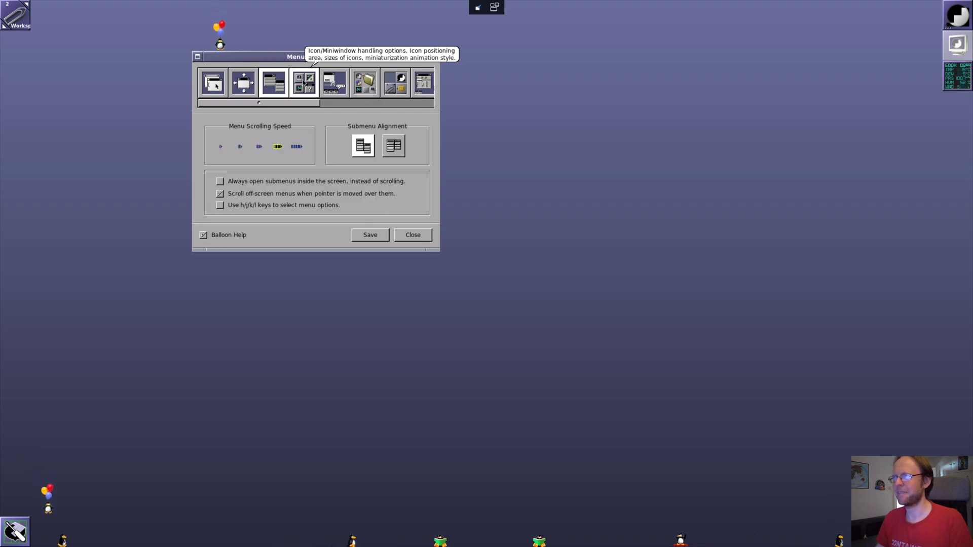
left_click(339, 86)
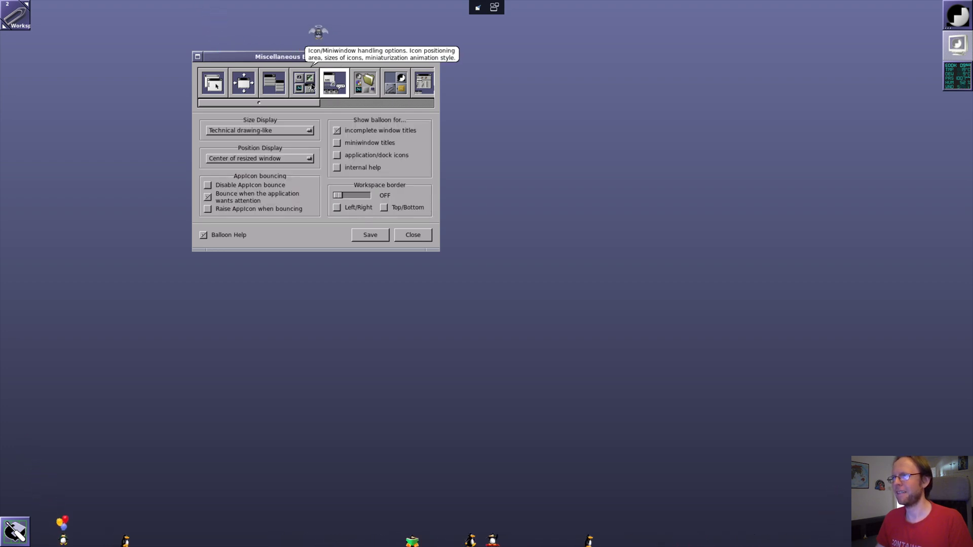
left_click(311, 87)
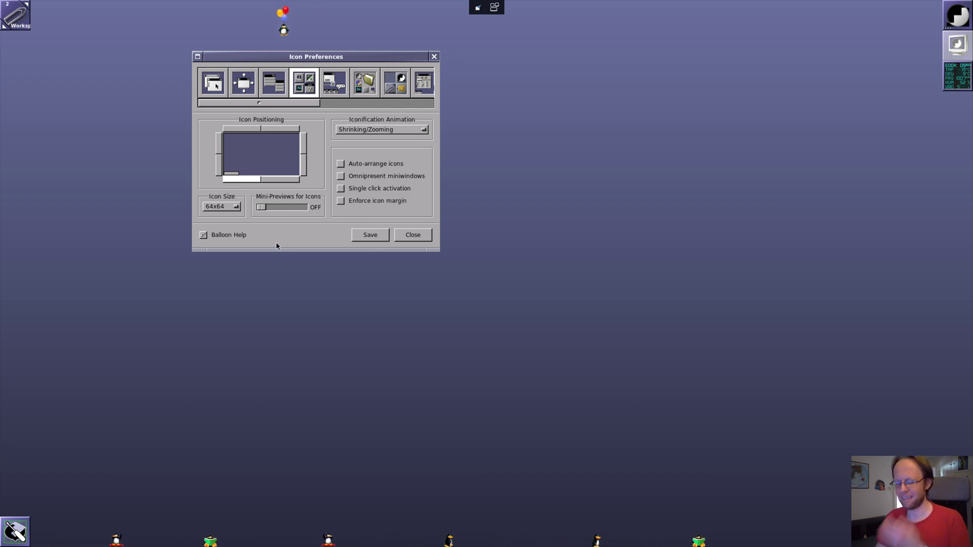
mouse_move(272, 218)
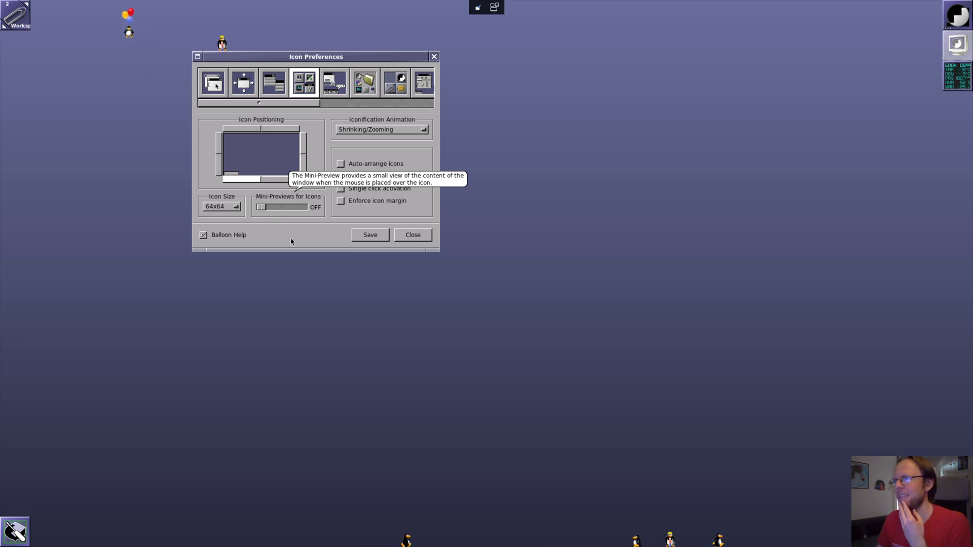
left_click(328, 83)
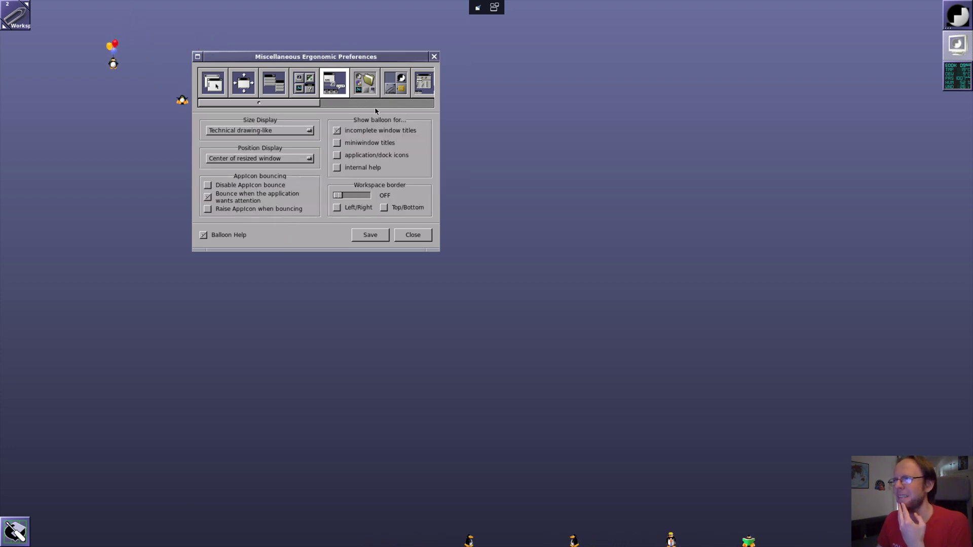
Continue through Paths, Dock, Workspace and Other, end on Appearance, then return to the Main workspace.
left_click(366, 87)
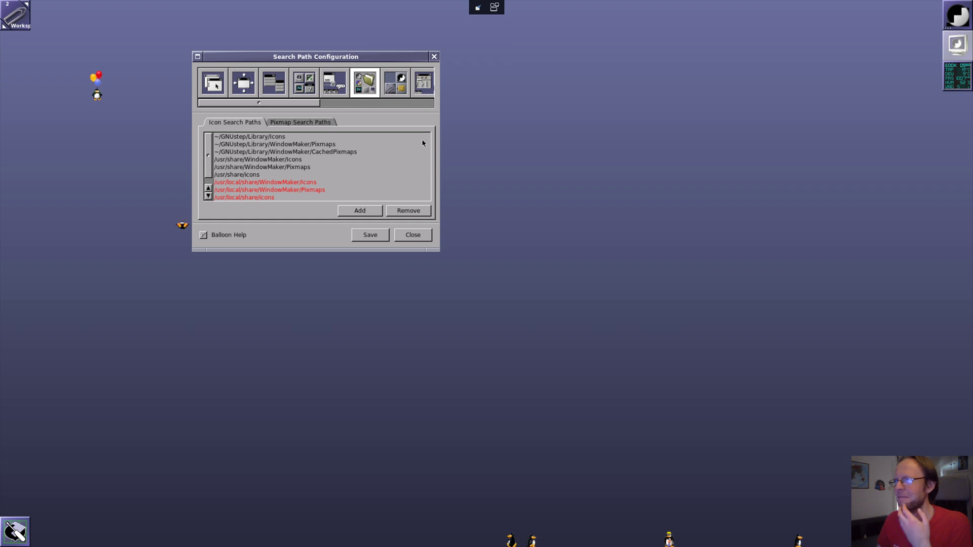
left_click(391, 86)
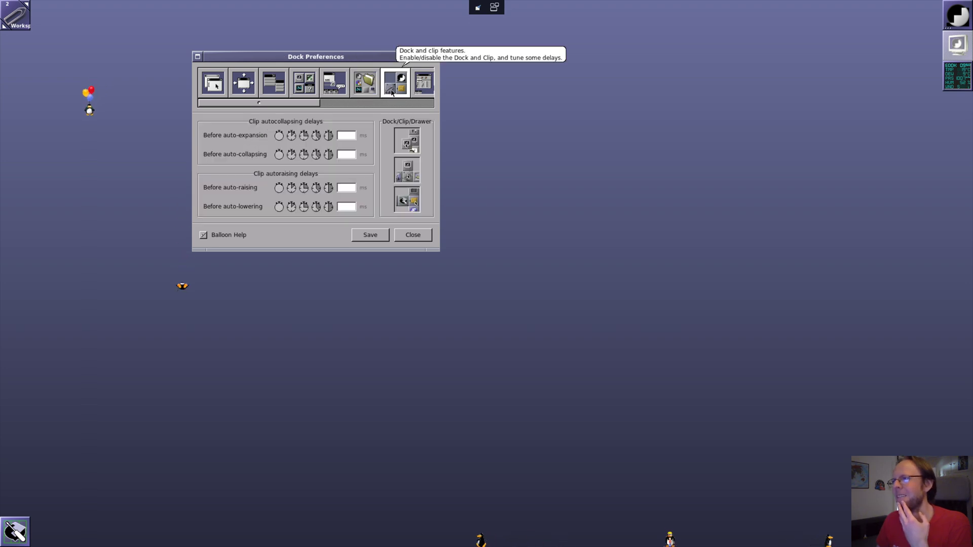
left_click(422, 91)
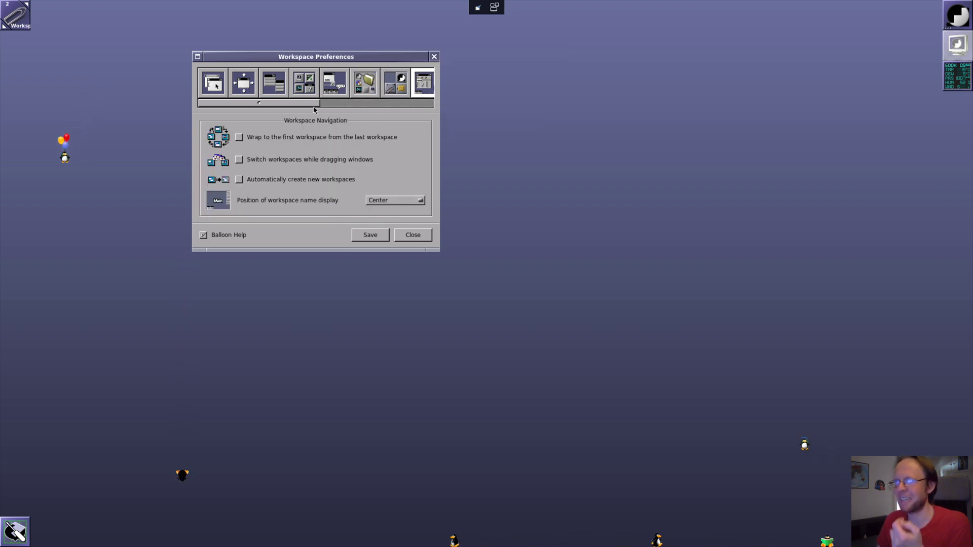
left_click_drag(313, 109, 367, 106)
left_click(356, 90)
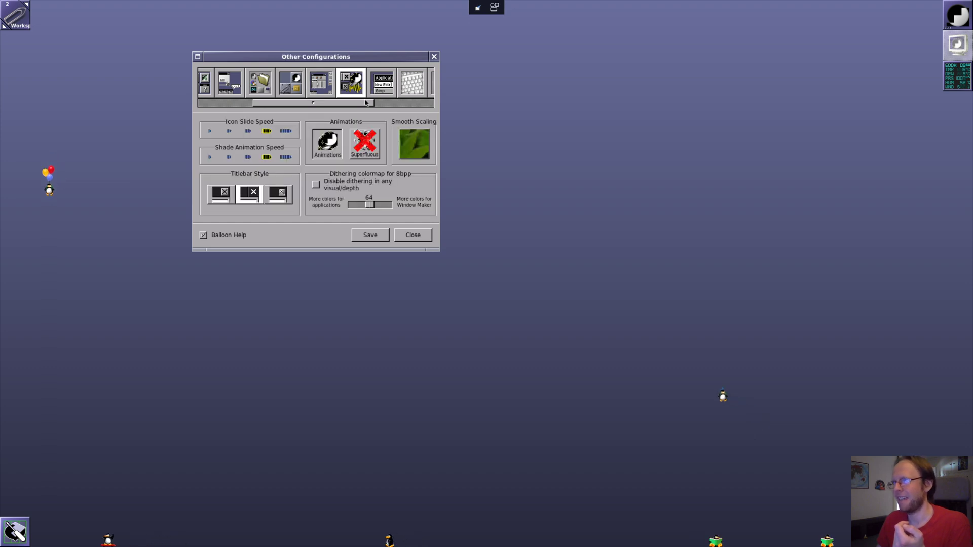
left_click(381, 103)
left_click(363, 86)
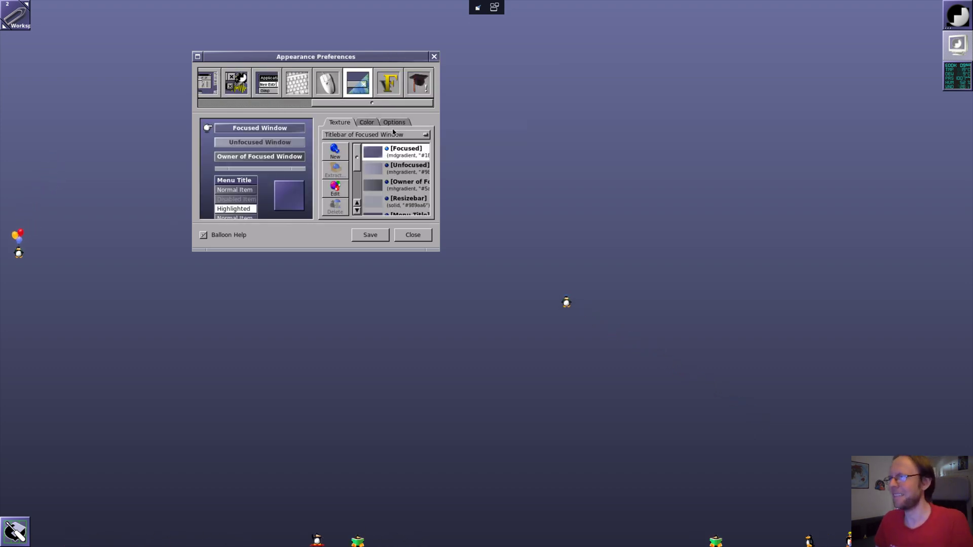
left_click(290, 104)
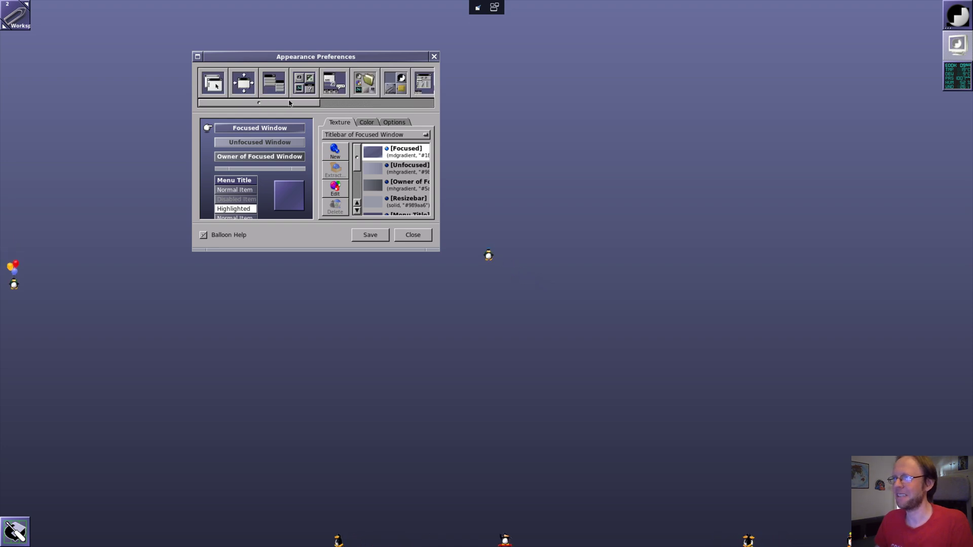
left_click(5, 28)
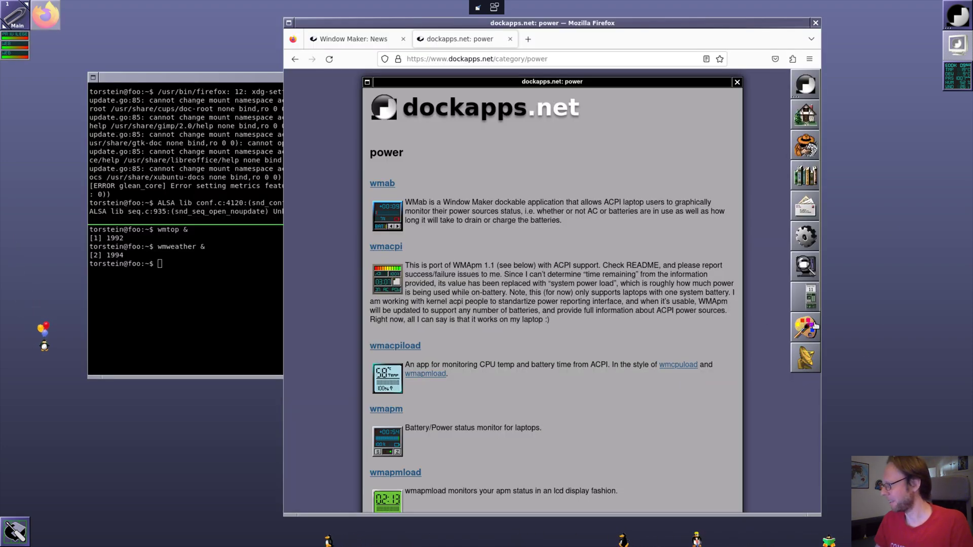
Search 'windowmaker themes' in a new tab and follow the windowmaker.org Themes result to Box-Look.org.
left_click(528, 40)
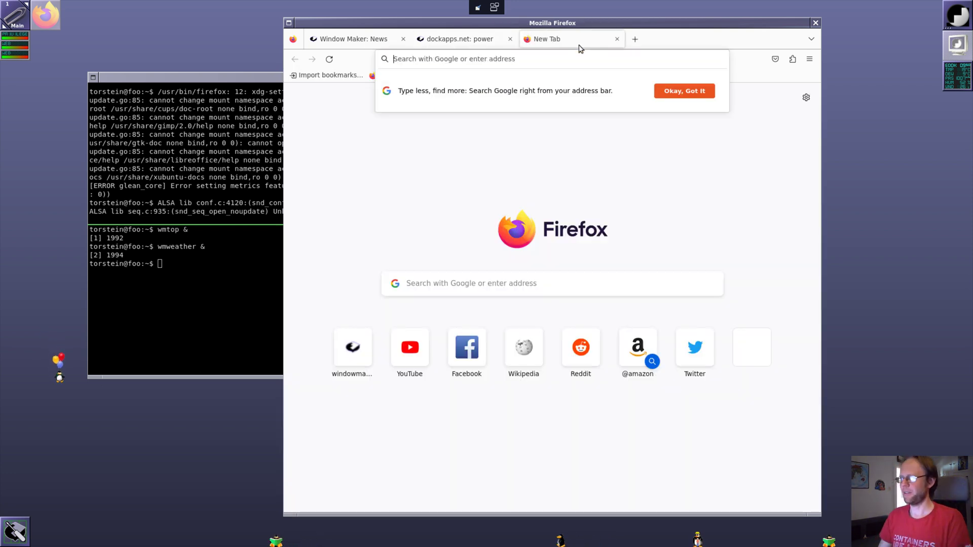
type("windowmaker theme")
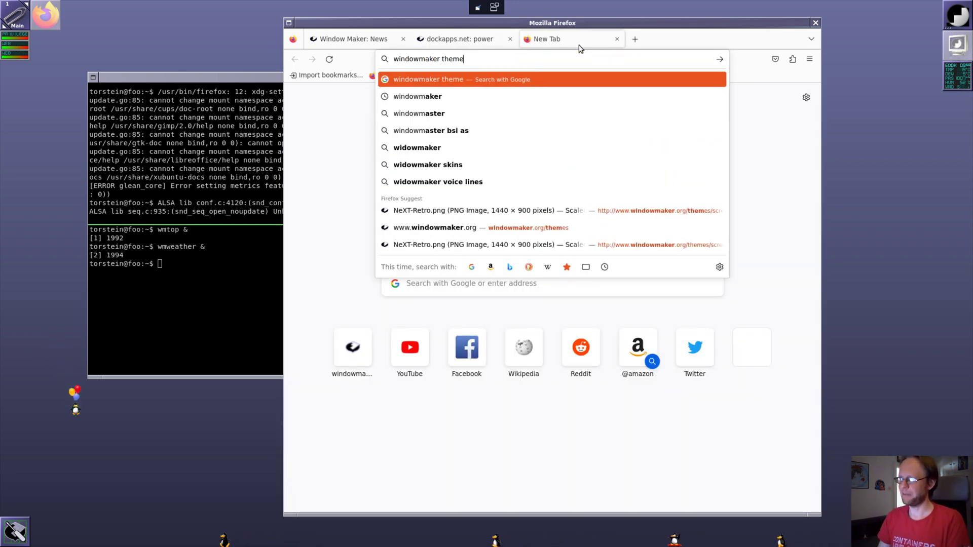
type("s")
key("Return")
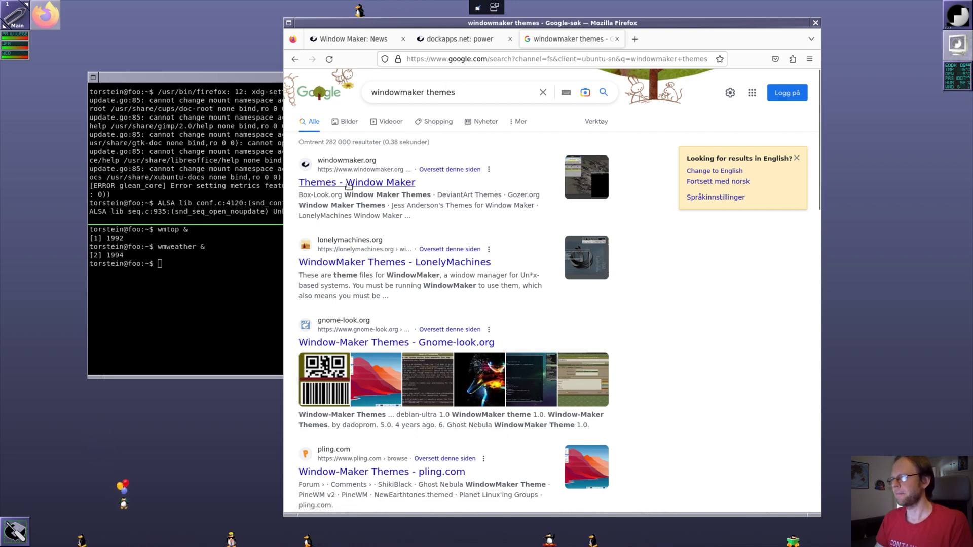
scroll(349, 186, "down", 4)
scroll(369, 184, "up", 4)
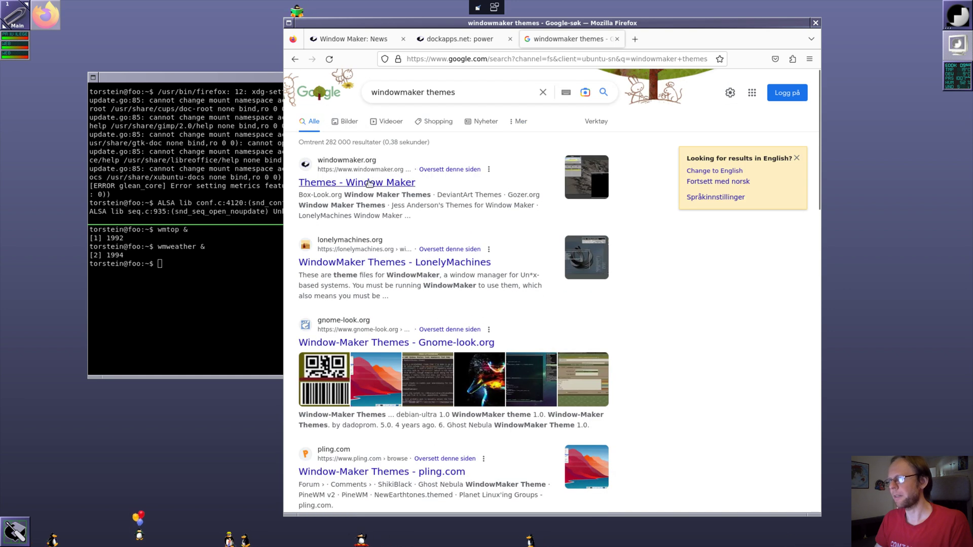
left_click(370, 183)
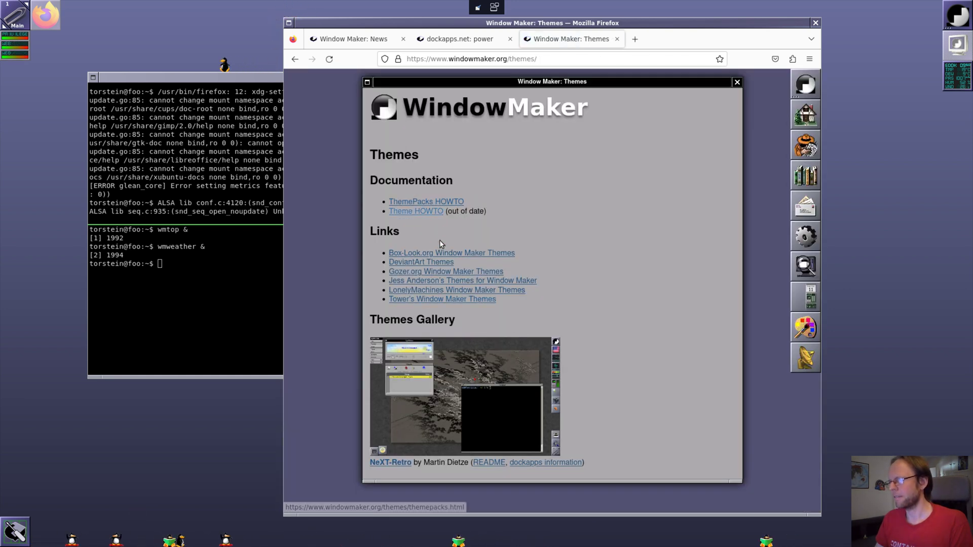
left_click(464, 254)
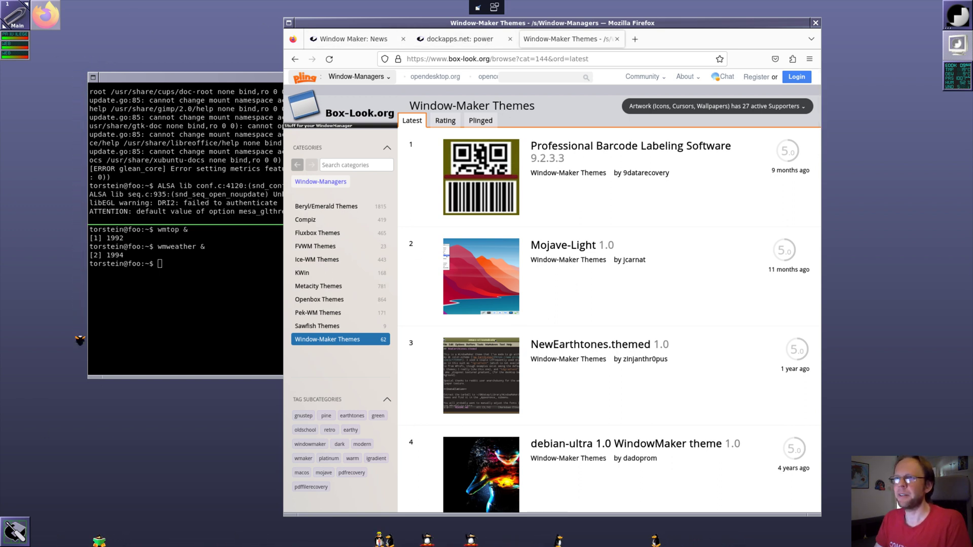
Move Appearance Preferences right and set the desktop background to solid Blue via the root menu.
left_click(28, 3)
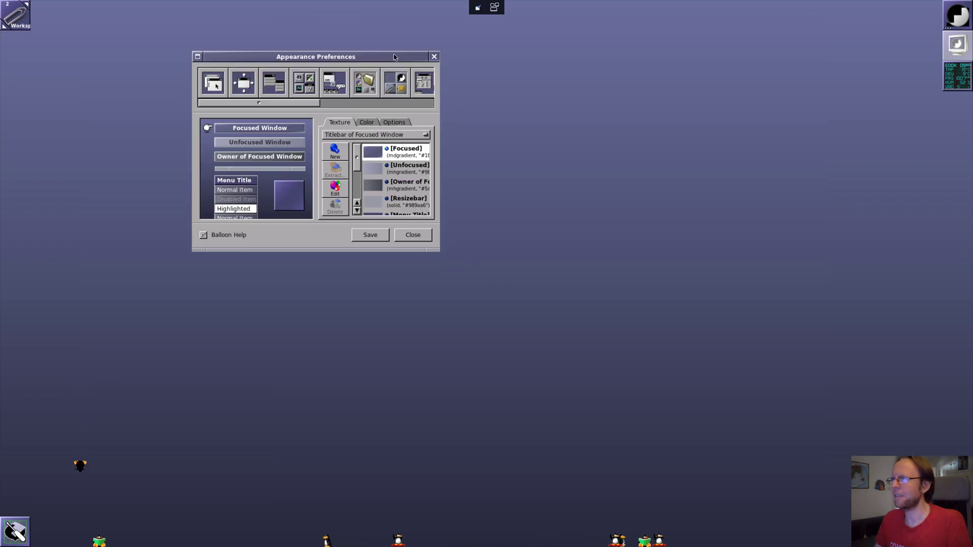
left_click_drag(395, 57, 793, 62)
right_click(53, 52)
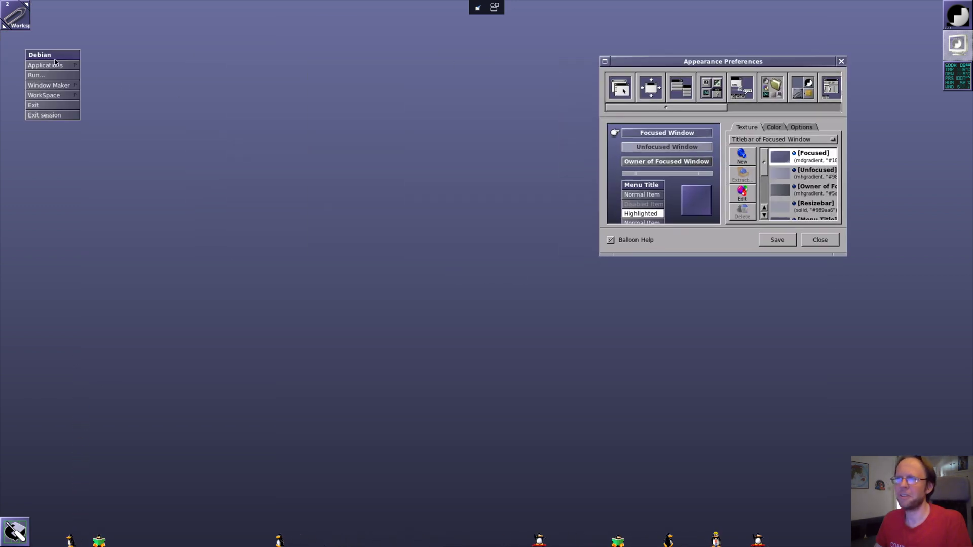
left_click(64, 87)
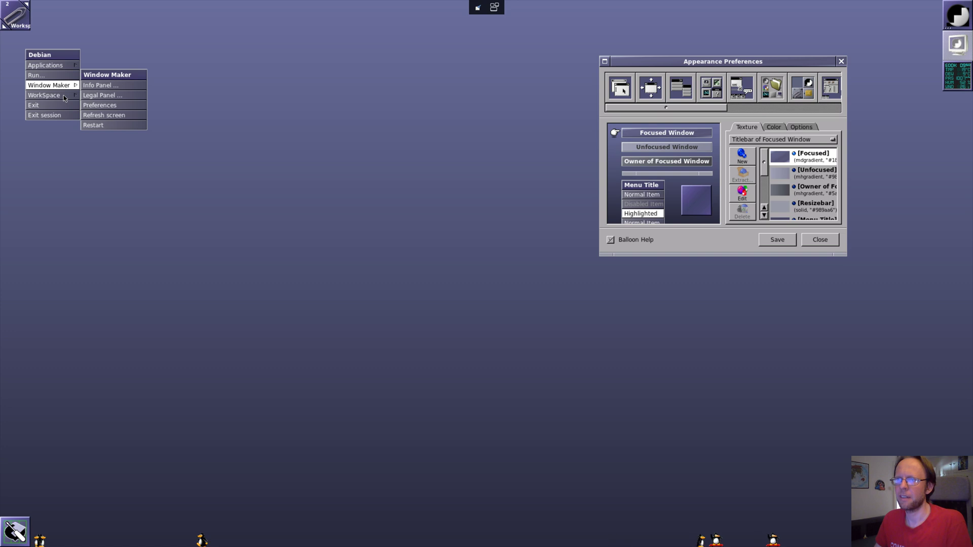
left_click(64, 96)
left_click(100, 96)
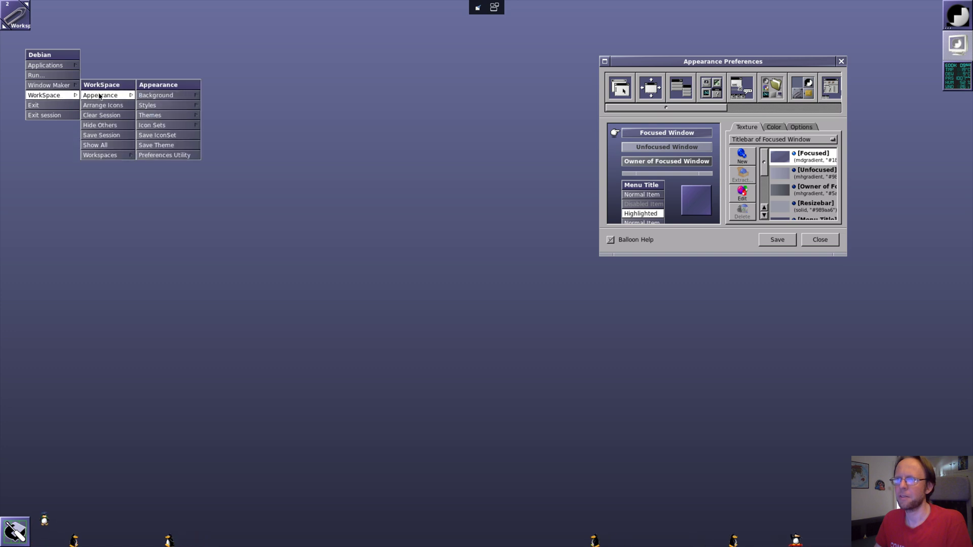
left_click(167, 97)
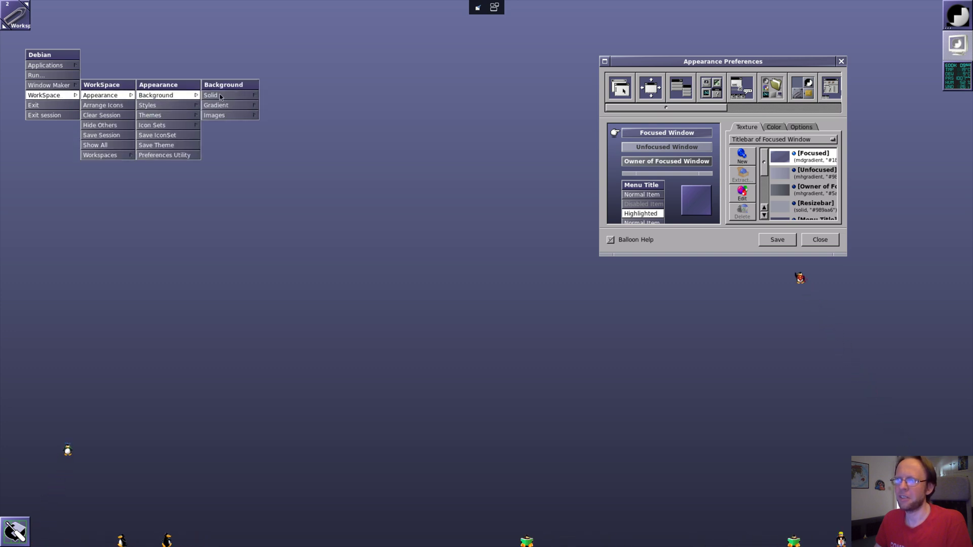
left_click(240, 96)
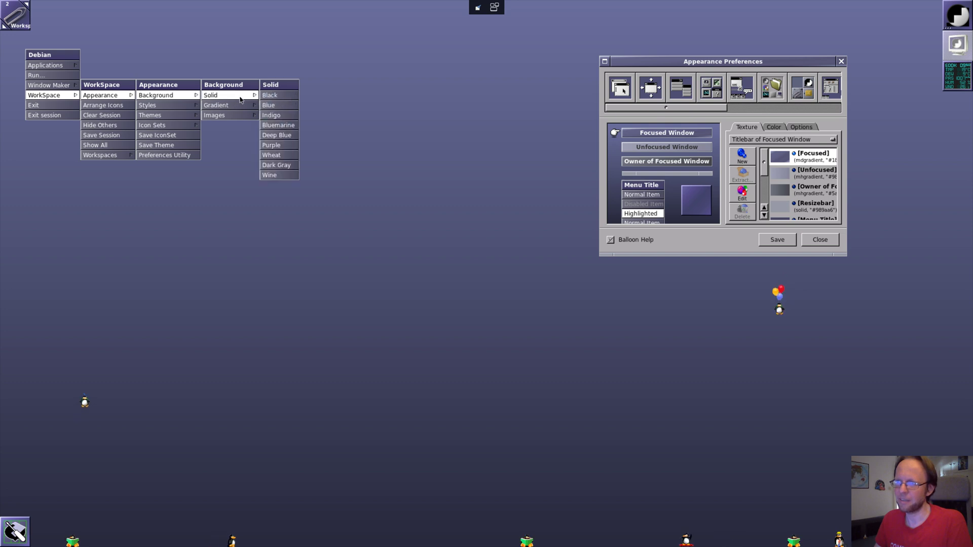
left_click(276, 106)
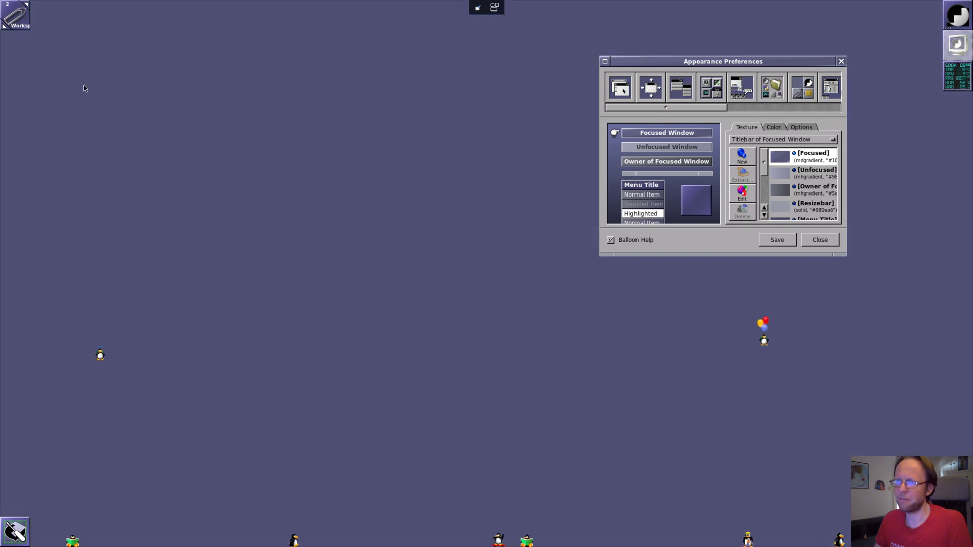
Tear off the Appearance > Themes menu near the top centre and pick the Debian theme.
right_click(85, 88)
left_click(104, 92)
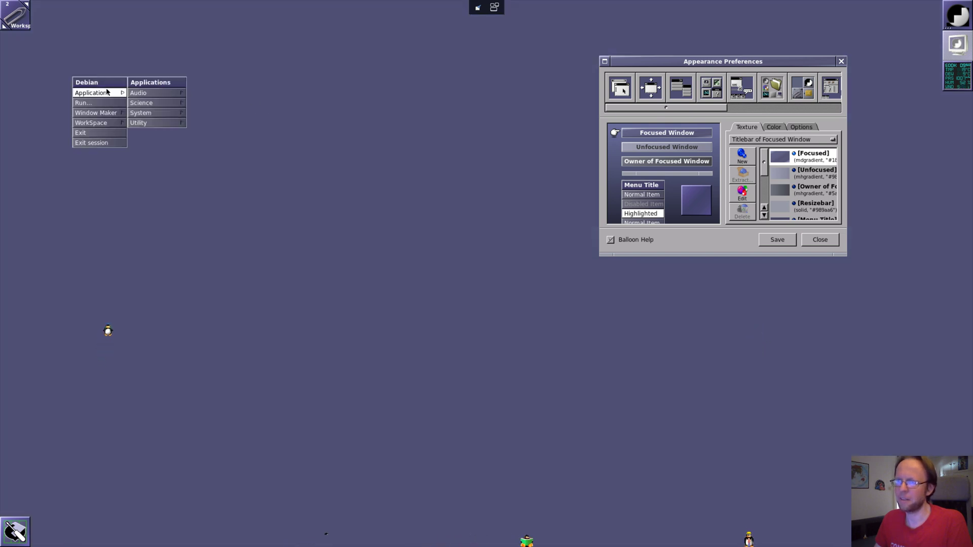
left_click(116, 114)
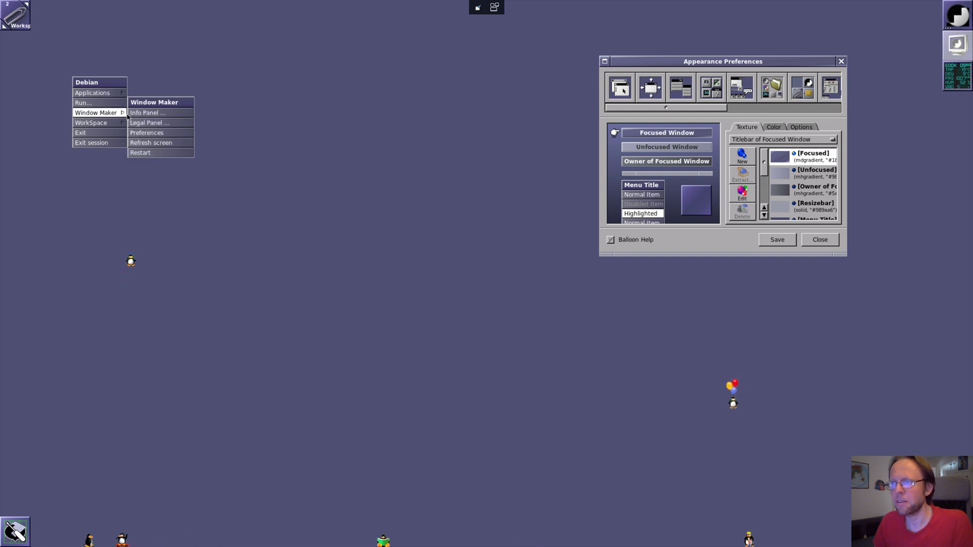
left_click(116, 123)
left_click(168, 125)
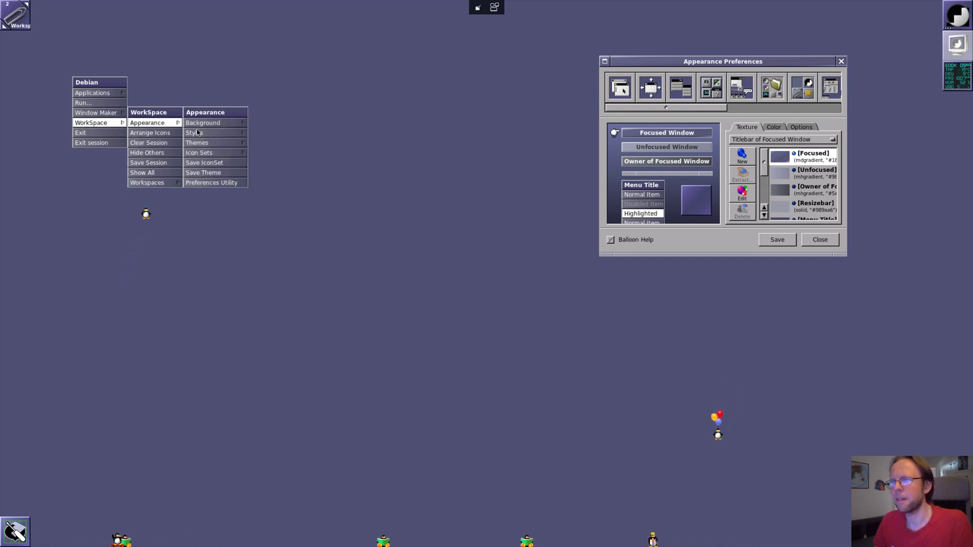
left_click(212, 144)
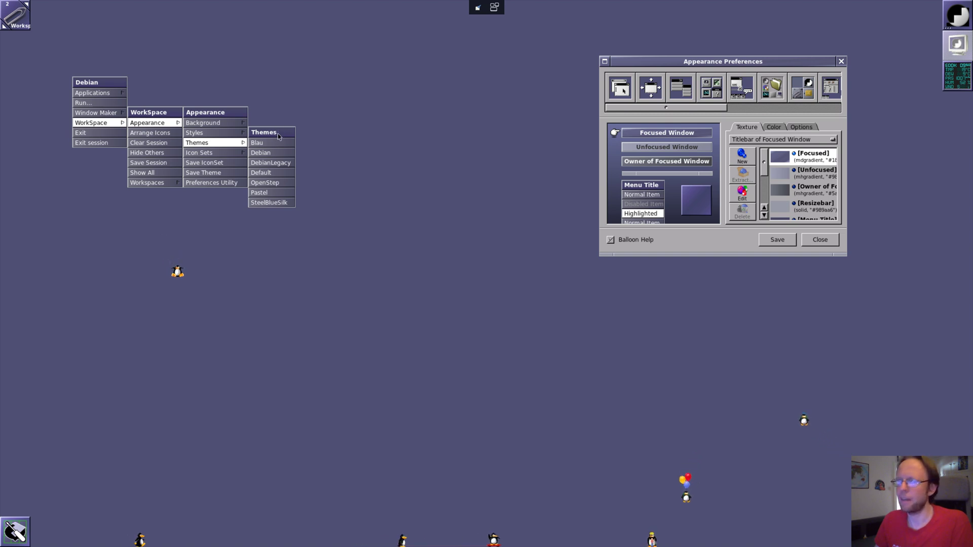
left_click_drag(278, 136, 440, 115)
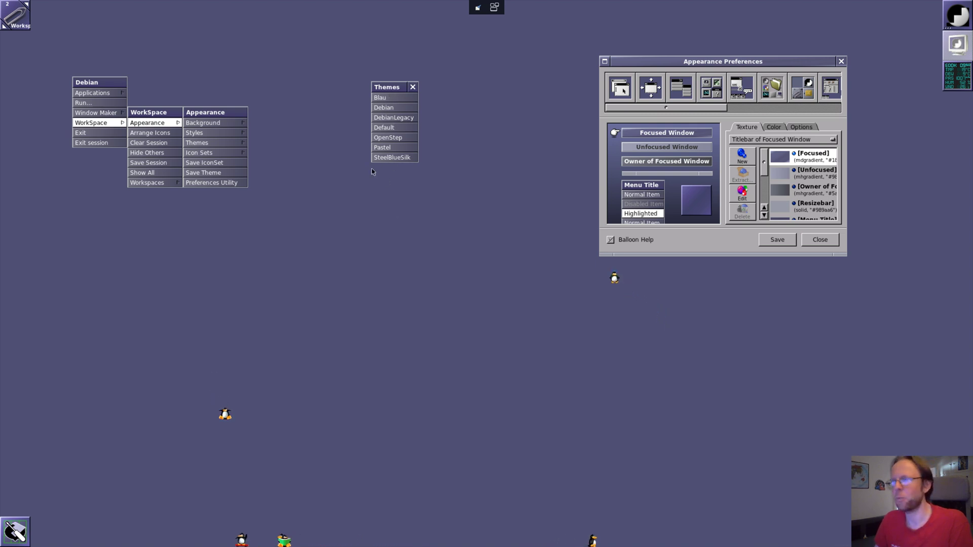
left_click(399, 107)
Apply the Debian theme, then DebianLegacy, moving Appearance Preferences and the theme list aside.
left_click(399, 116)
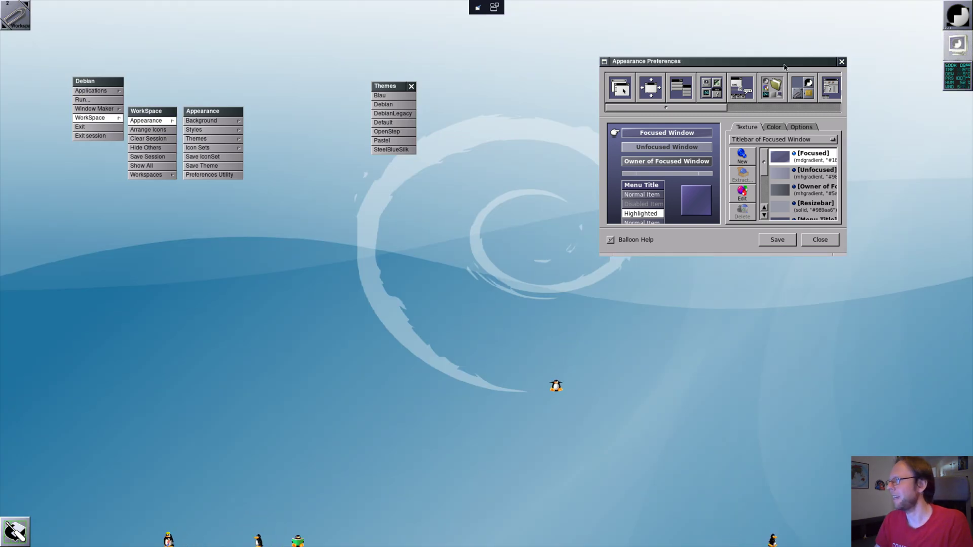
left_click_drag(784, 66, 873, 300)
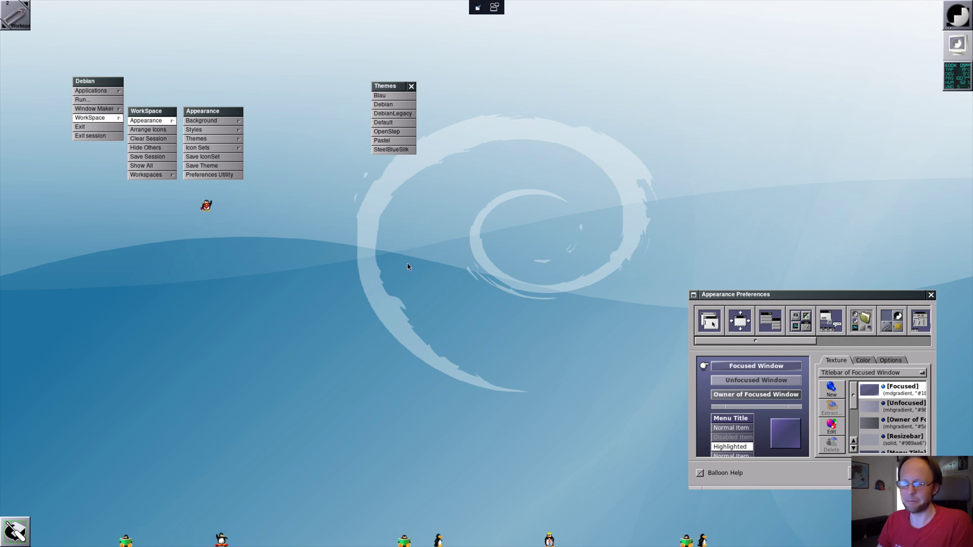
left_click(393, 113)
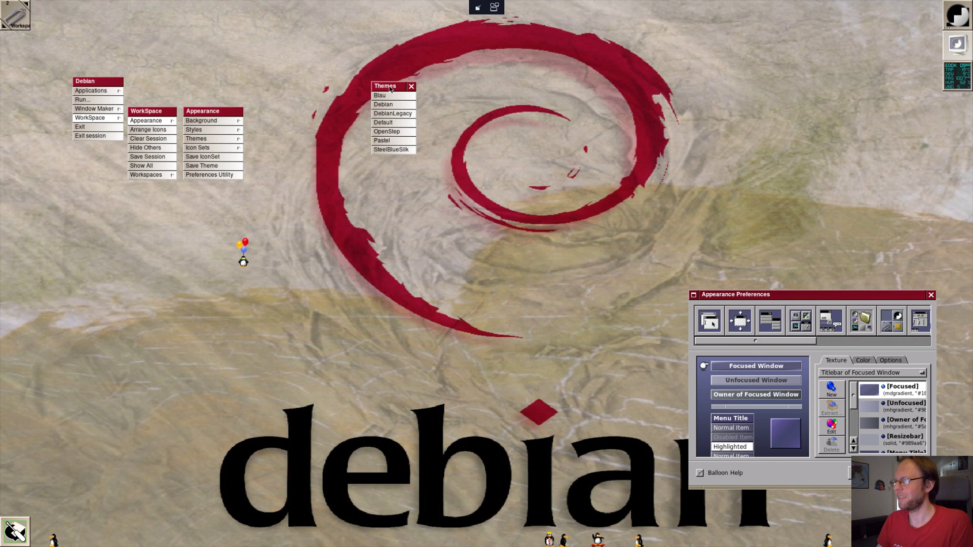
left_click_drag(389, 90, 758, 67)
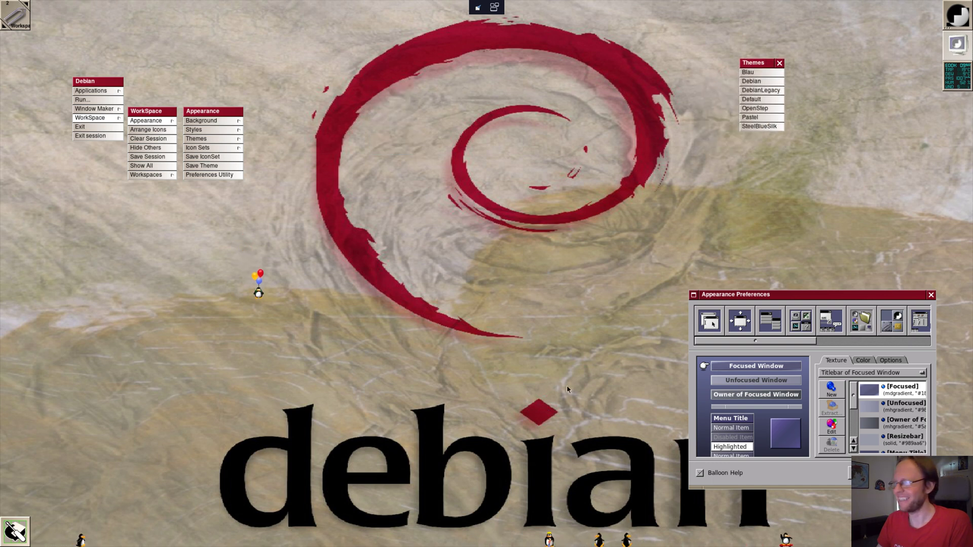
Shade and unshade Appearance Preferences, then apply the SteelBlueSilk theme.
double_click(823, 296)
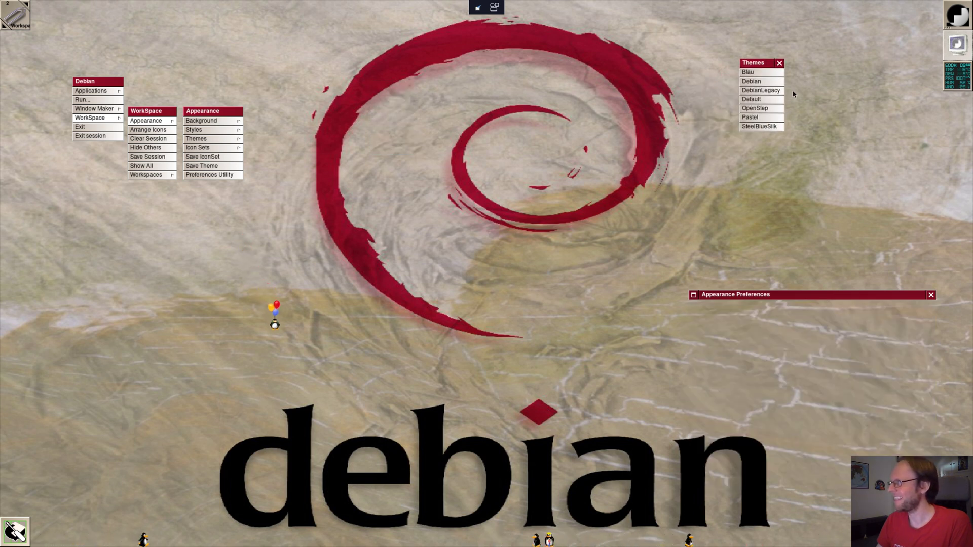
double_click(802, 294)
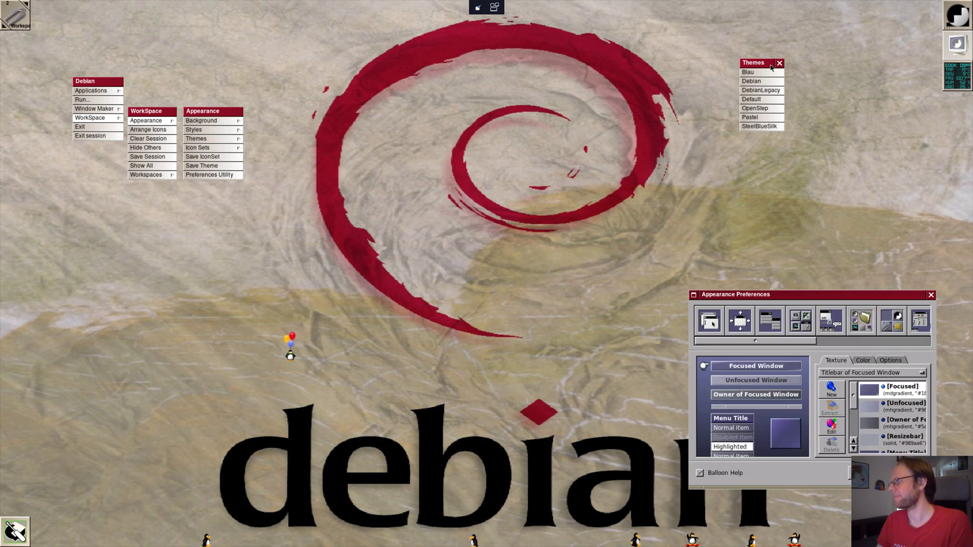
left_click(776, 127)
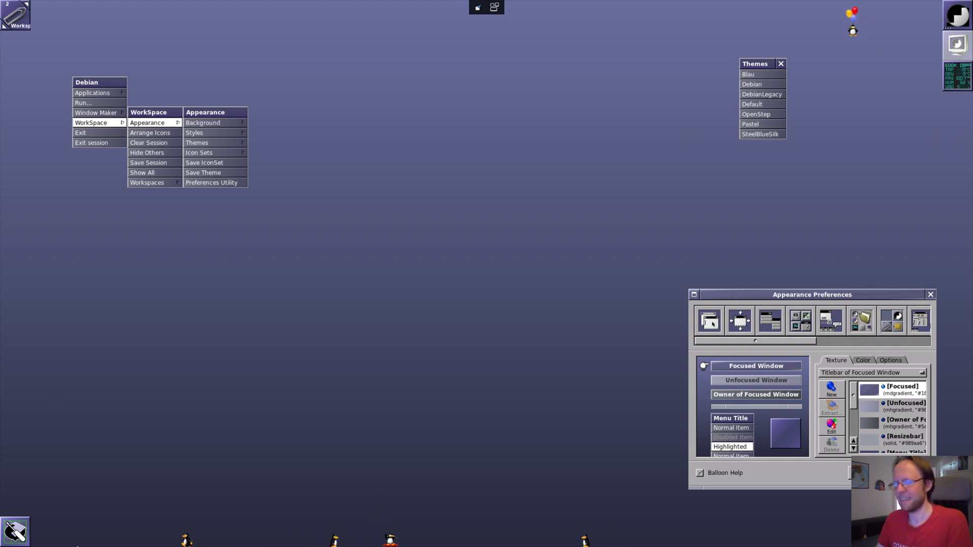
On the Main workspace, raise the terminal, clear it and close its extra pane.
left_click(4, 26)
left_click(129, 84)
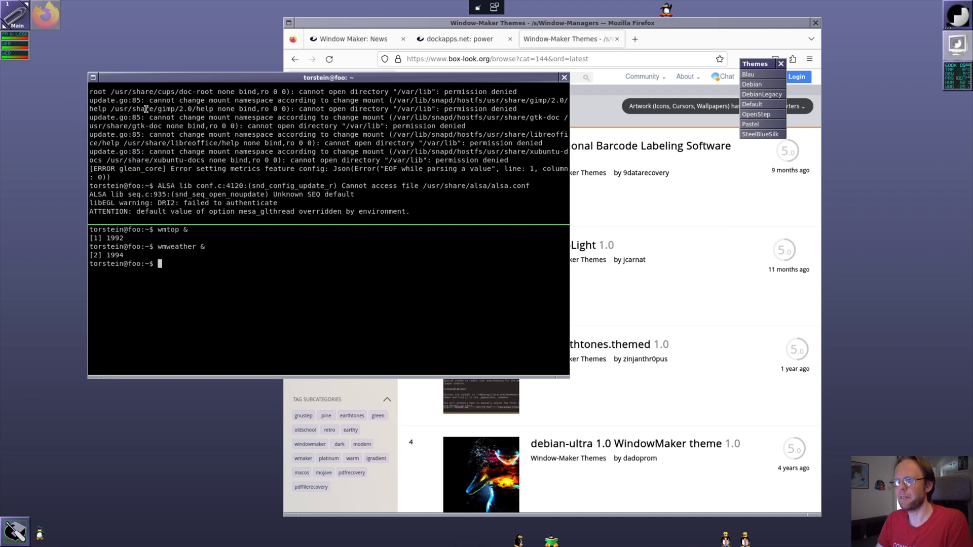
left_click(286, 325)
key("ctrl+l")
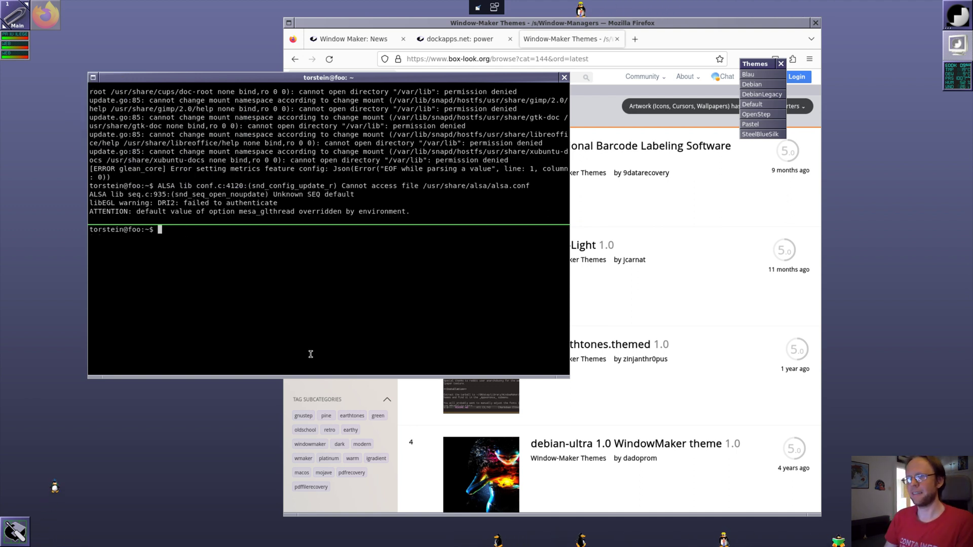
key("super+r")
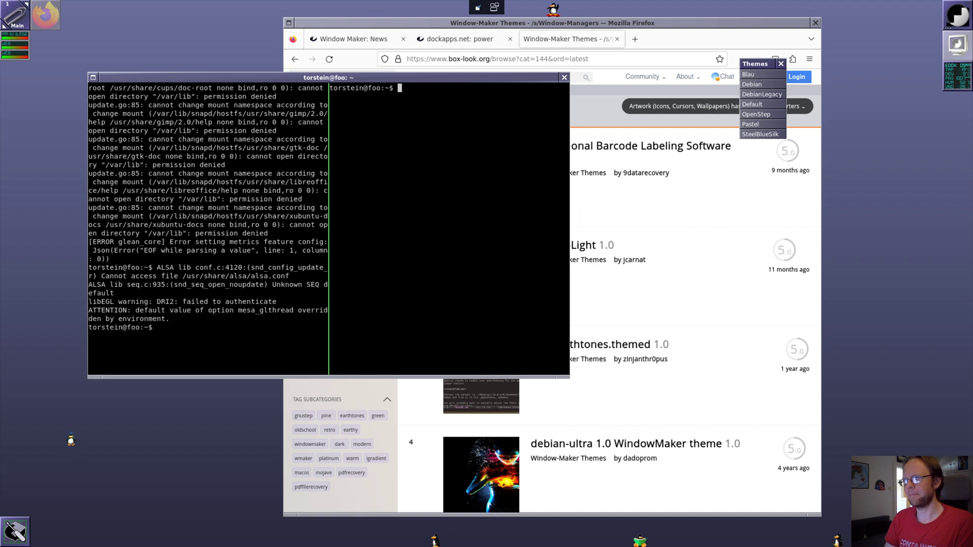
key("ctrl+shift+x")
Run ls, cd GNUstep/, ls, then tree to list the GNUstep configuration directory.
type("ls")
key("Return")
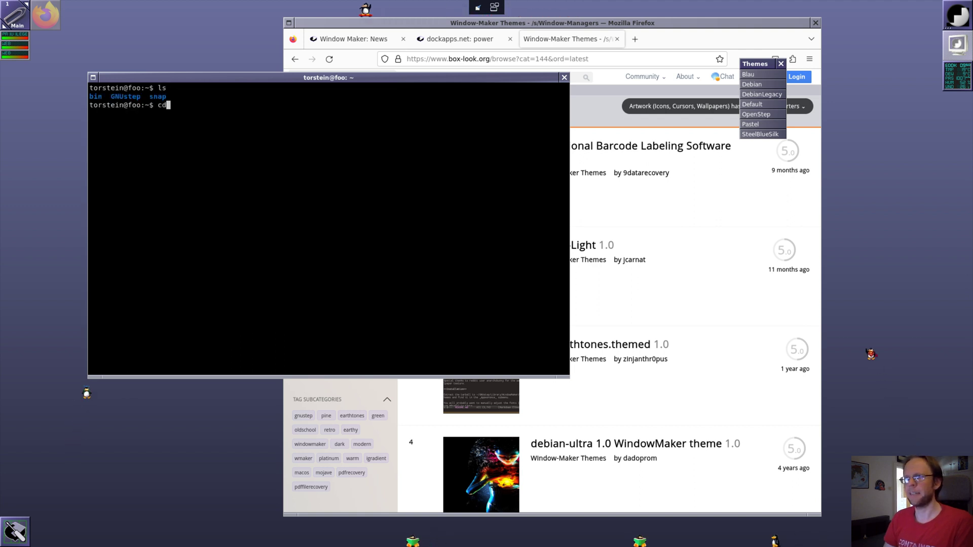
type("cd GN")
key("Tab")
key("Return")
type("ls")
key("Return")
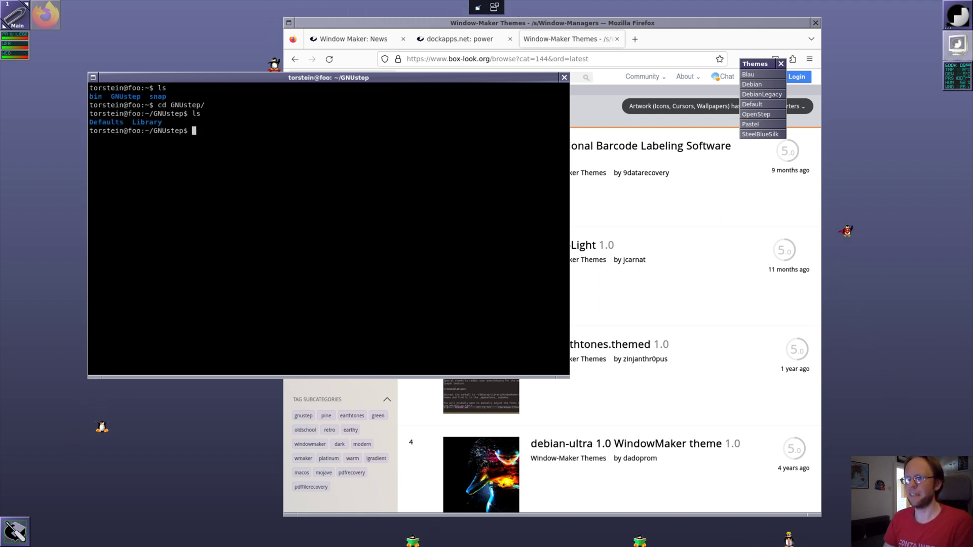
type("tree")
key("Return")
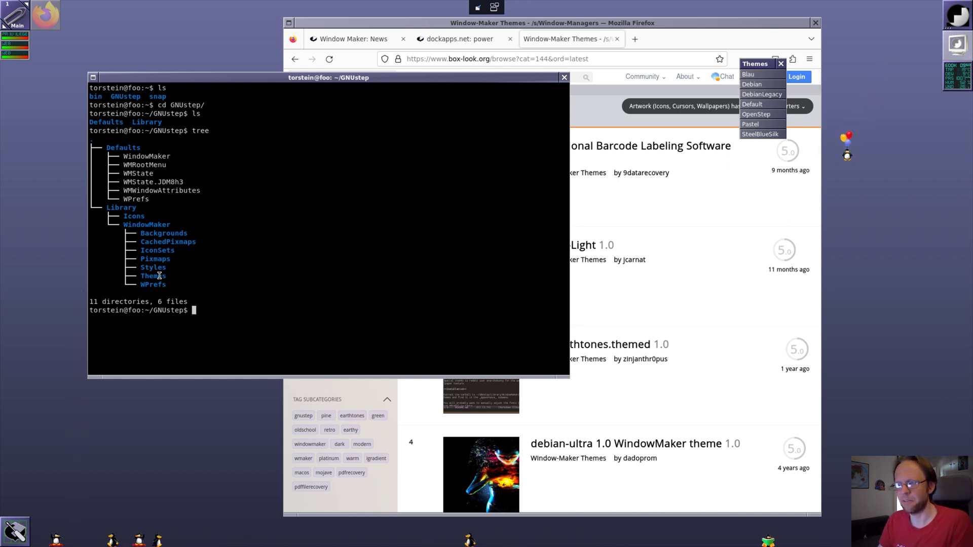
Highlight the Themes folder in the tree output and the ~/GNUstep path in the prompt.
left_click_drag(167, 277, 136, 276)
left_click(135, 276)
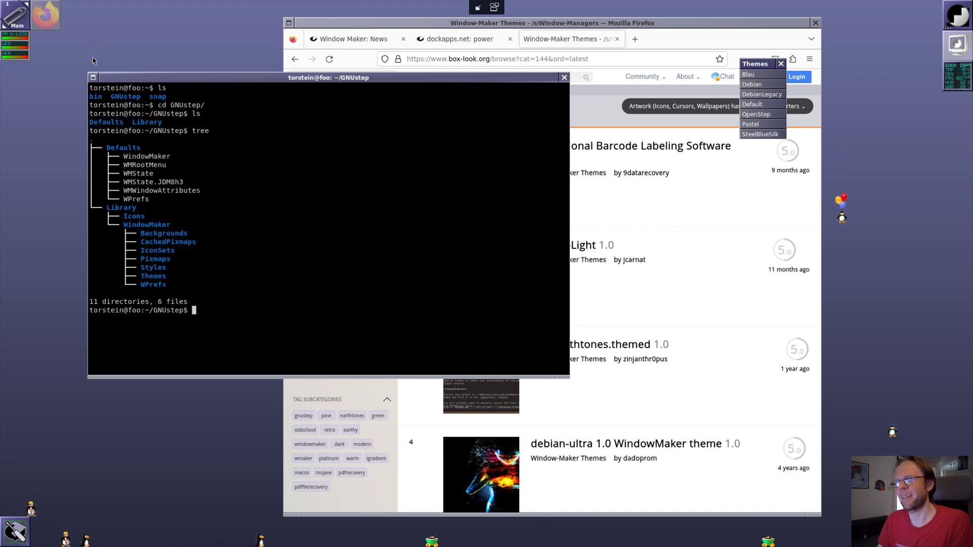
double_click(164, 131)
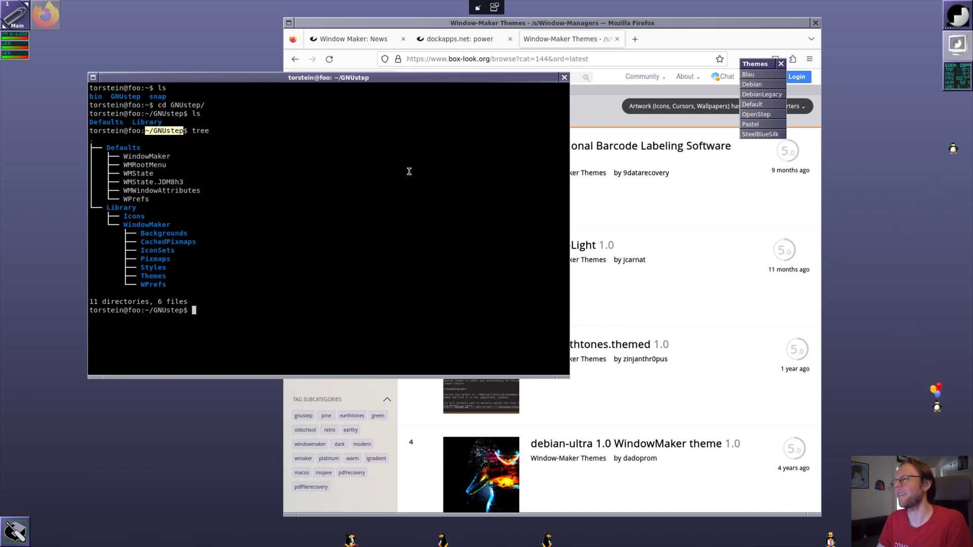
left_click(420, 19)
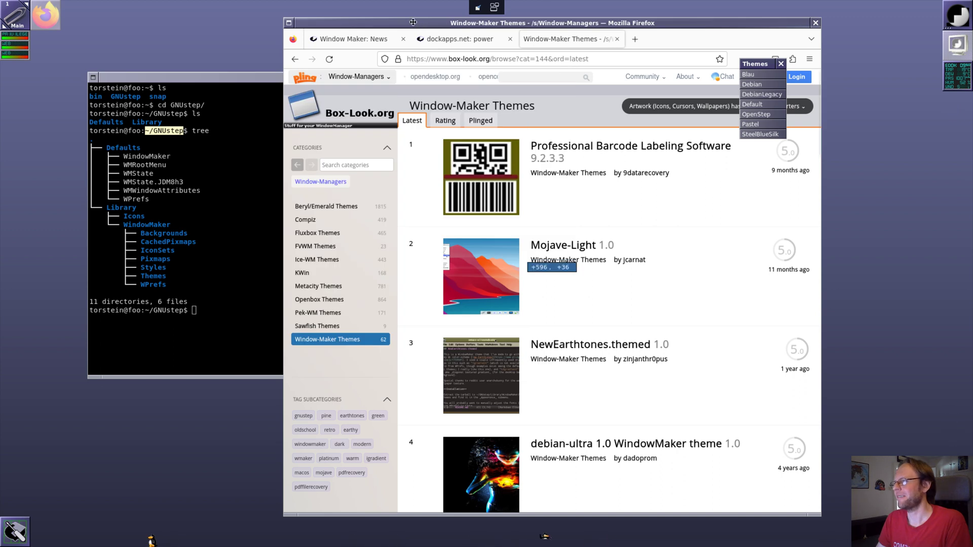
View the 'Window Maker: News' tab, close the torn-off Themes menu, and return to the 'tree GNUstep/' slide.
left_click_drag(420, 19, 390, 15)
left_click(320, 36)
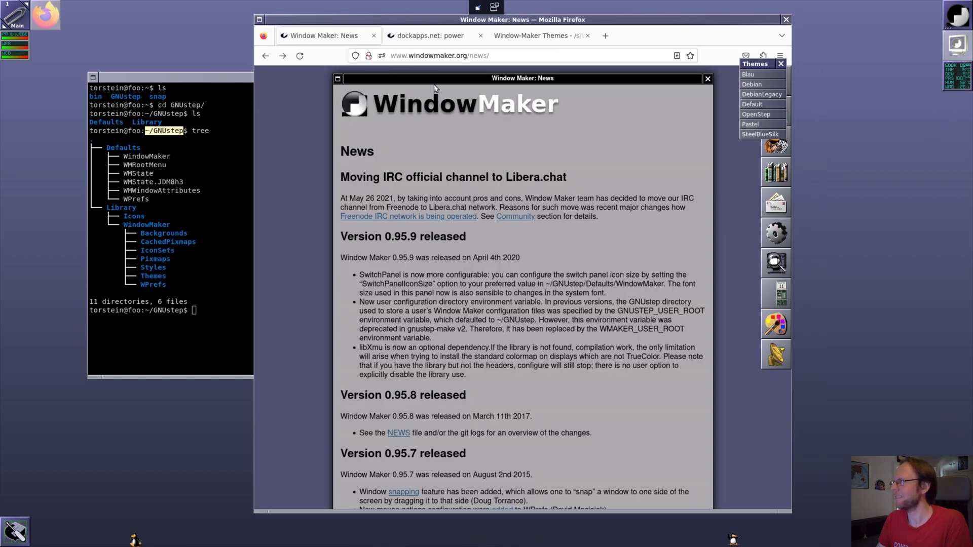
left_click(780, 64)
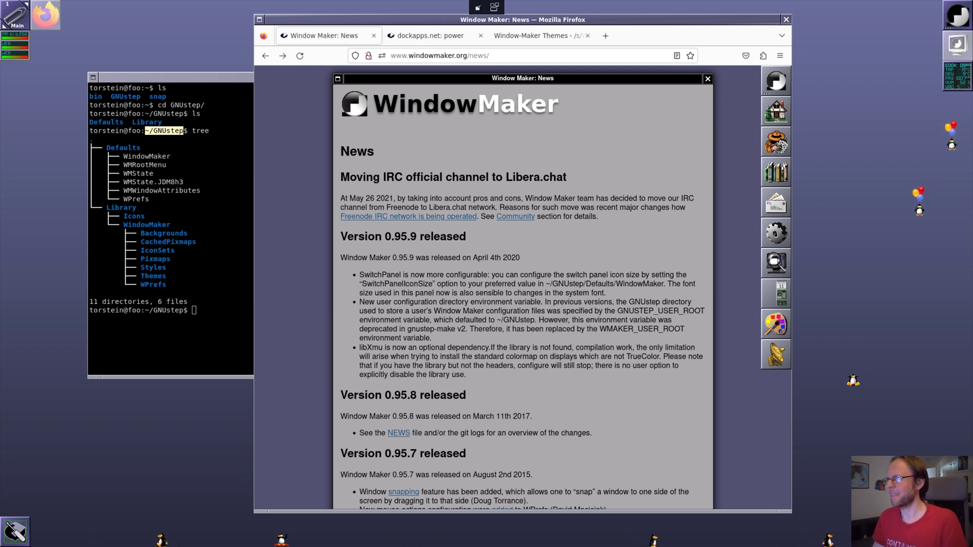
left_click(494, 7)
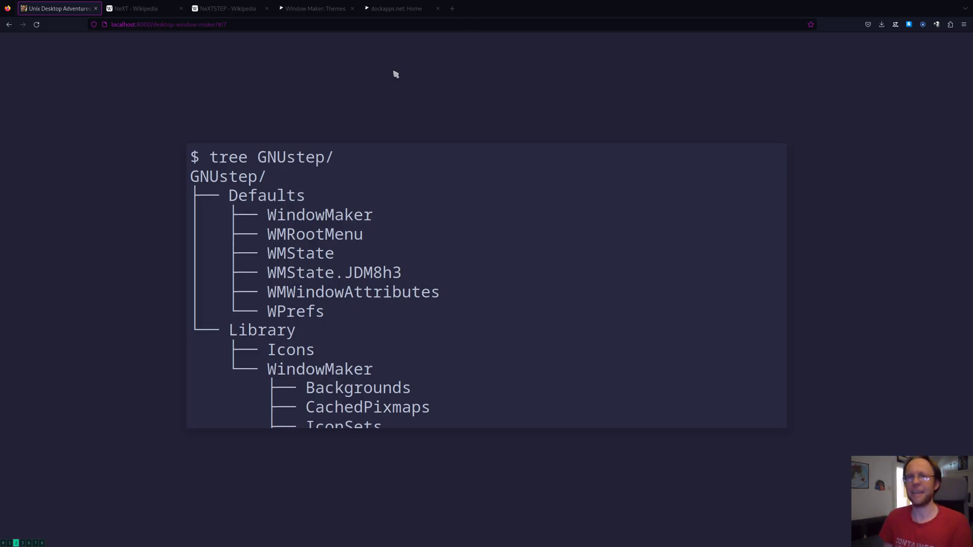
Step forward two slides, through Summary to 'Delve further' listing windowmaker.org, dockapps.net and NeXT Step.
key("Right")
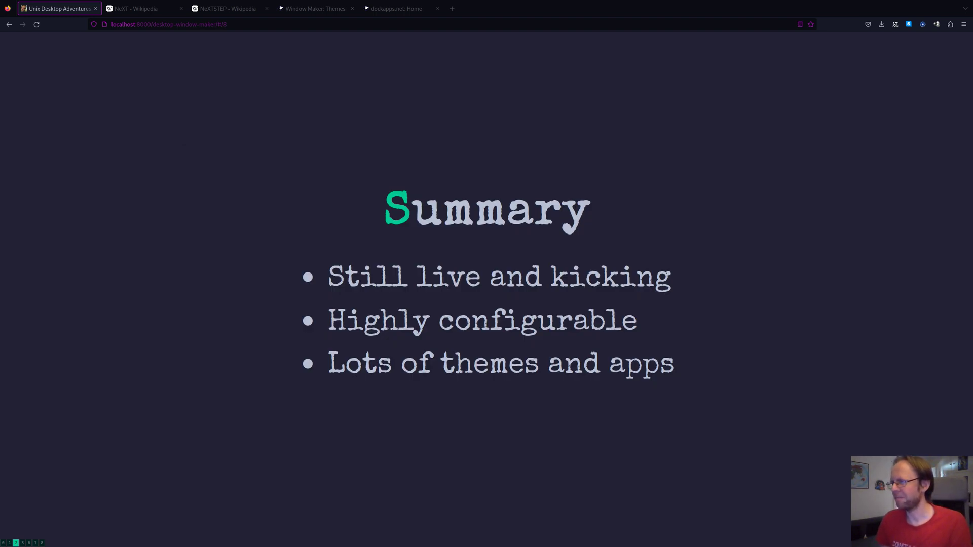
key("Right")
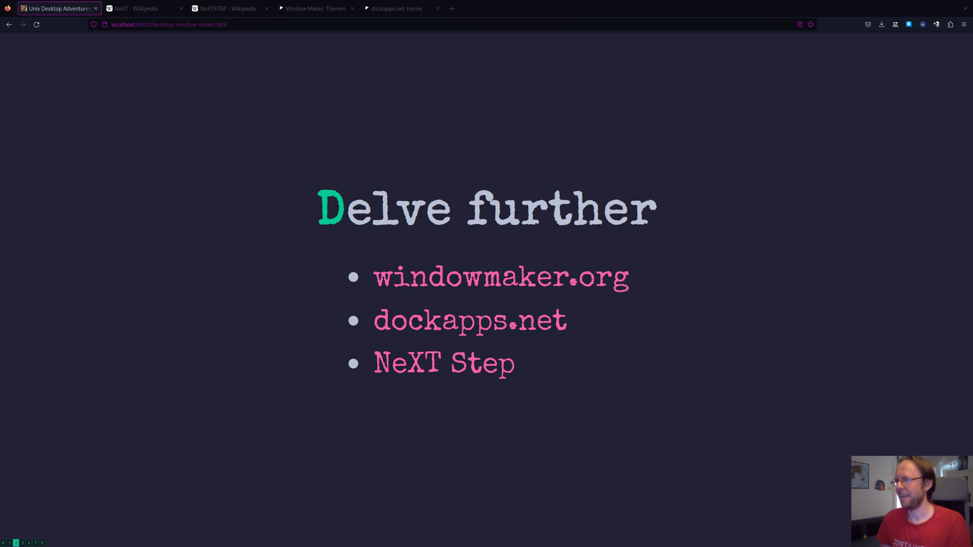